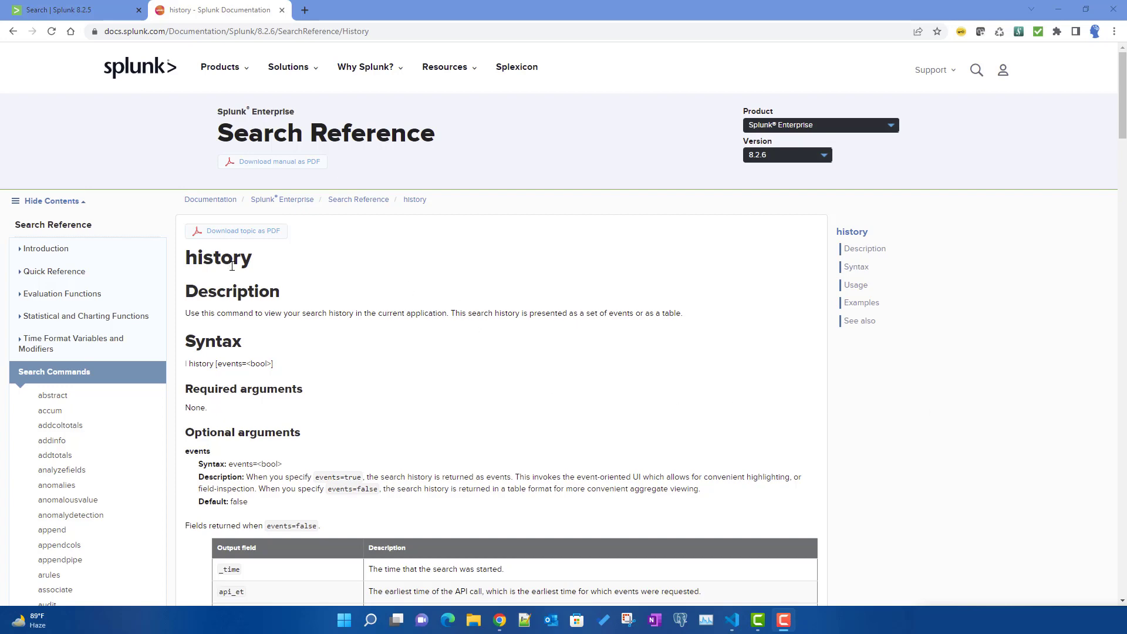
Step: Review the history command's description, syntax and events argument in the Splunk documentation
{"action": "scroll", "coordinate": [272, 271], "scroll_direction": "down", "scroll_amount": 3}
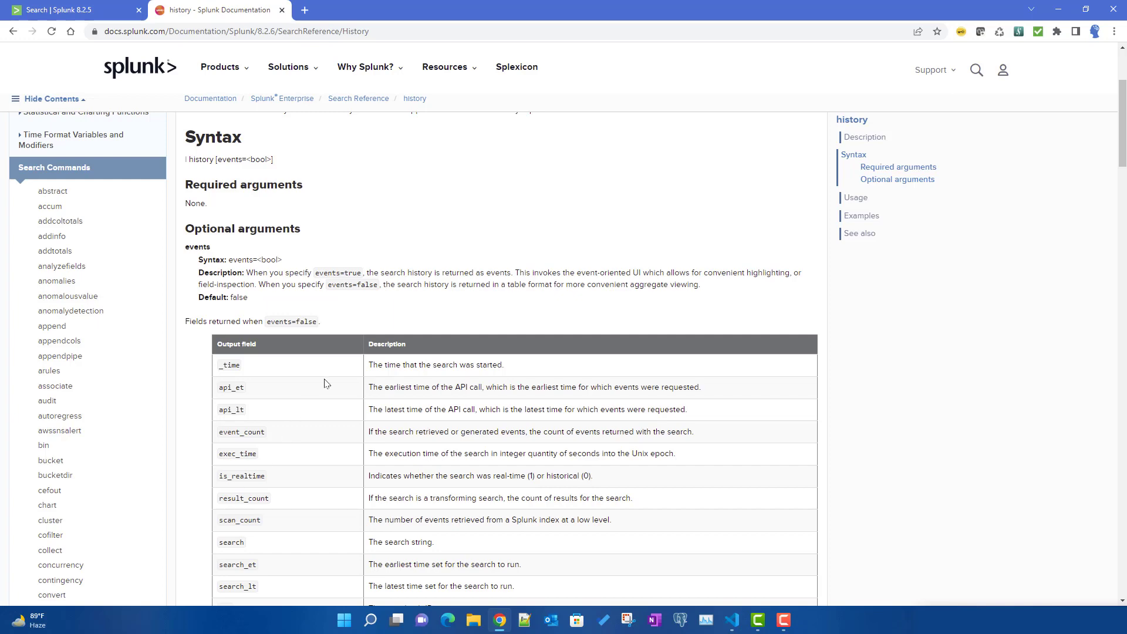
{"action": "scroll", "coordinate": [325, 383], "scroll_direction": "up", "scroll_amount": 2}
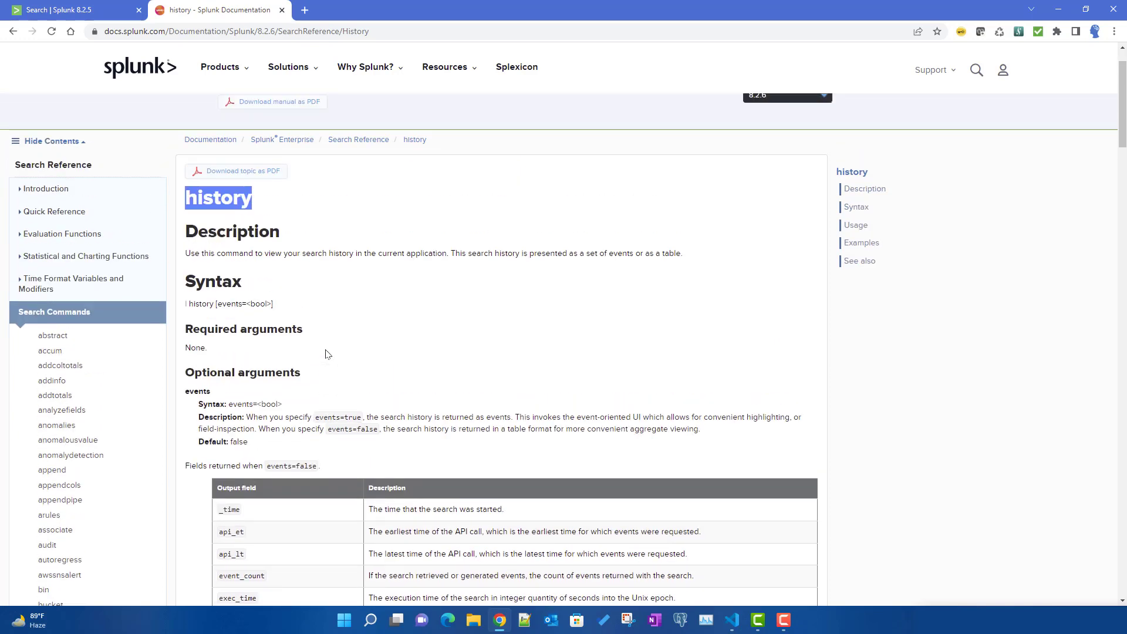
{"action": "left_click", "coordinate": [234, 202]}
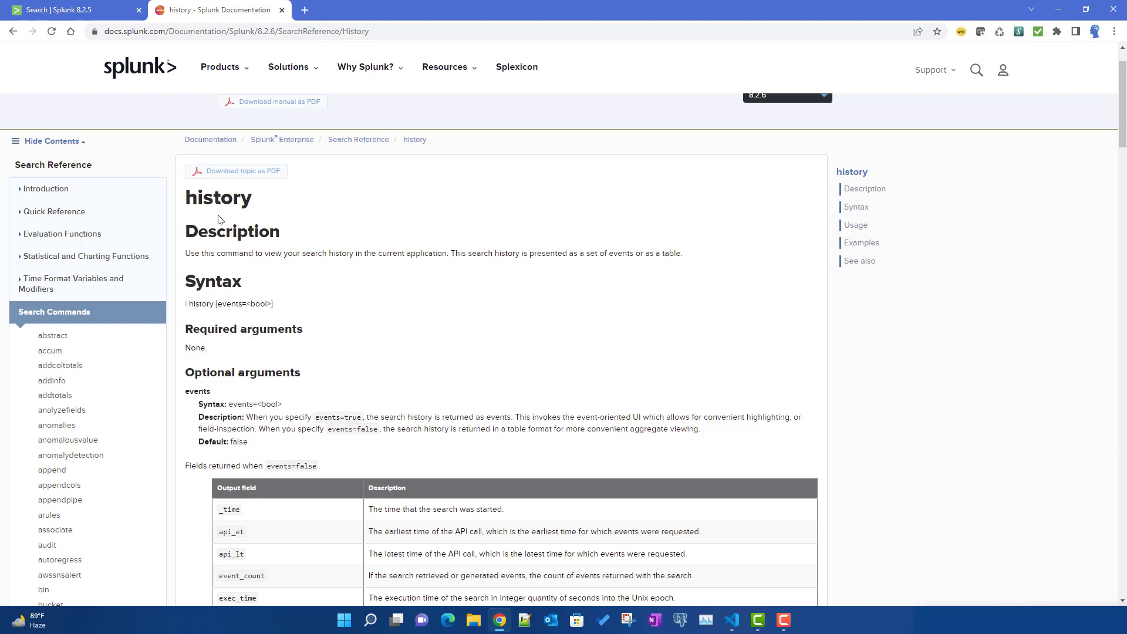
{"action": "left_click_drag", "start_coordinate": [393, 253], "coordinate": [445, 252]}
{"action": "left_click", "coordinate": [445, 252]}
Step: Switch to the Splunk Search & Reporting app and run the search "| history"
{"action": "left_click", "coordinate": [73, 5]}
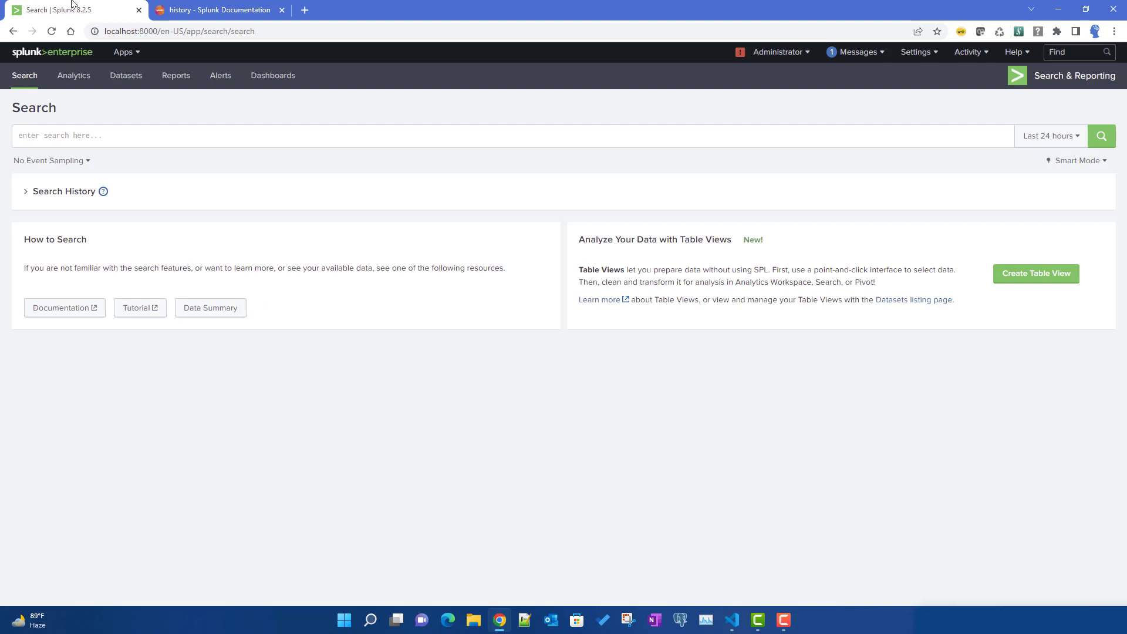
{"action": "left_click", "coordinate": [211, 34]}
{"action": "double_click", "coordinate": [212, 33]}
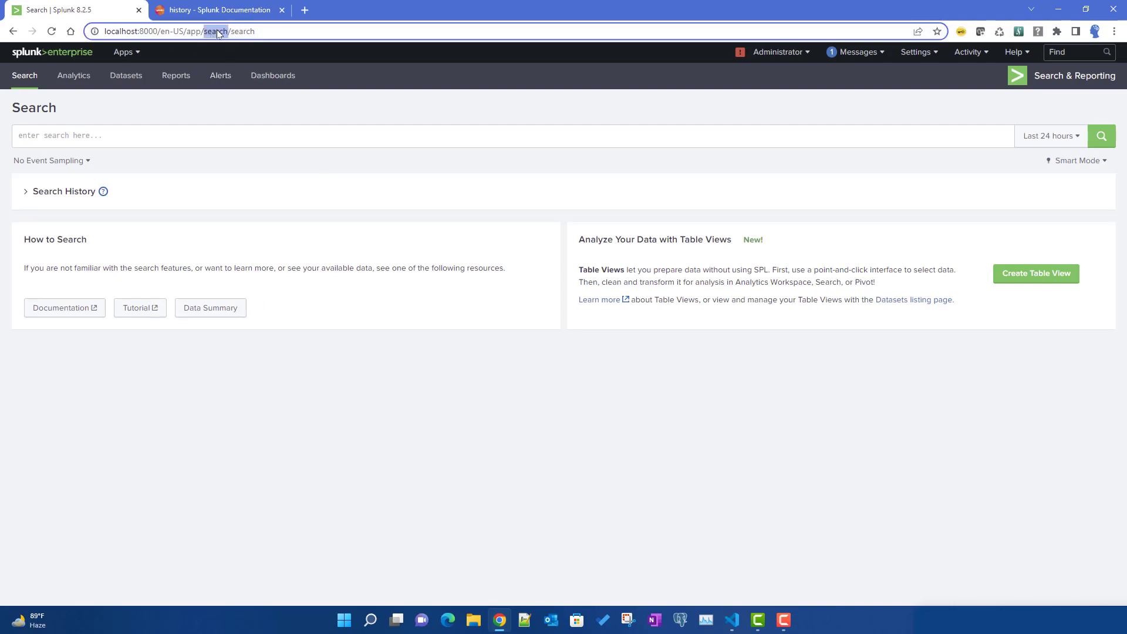
{"action": "left_click", "coordinate": [166, 139]}
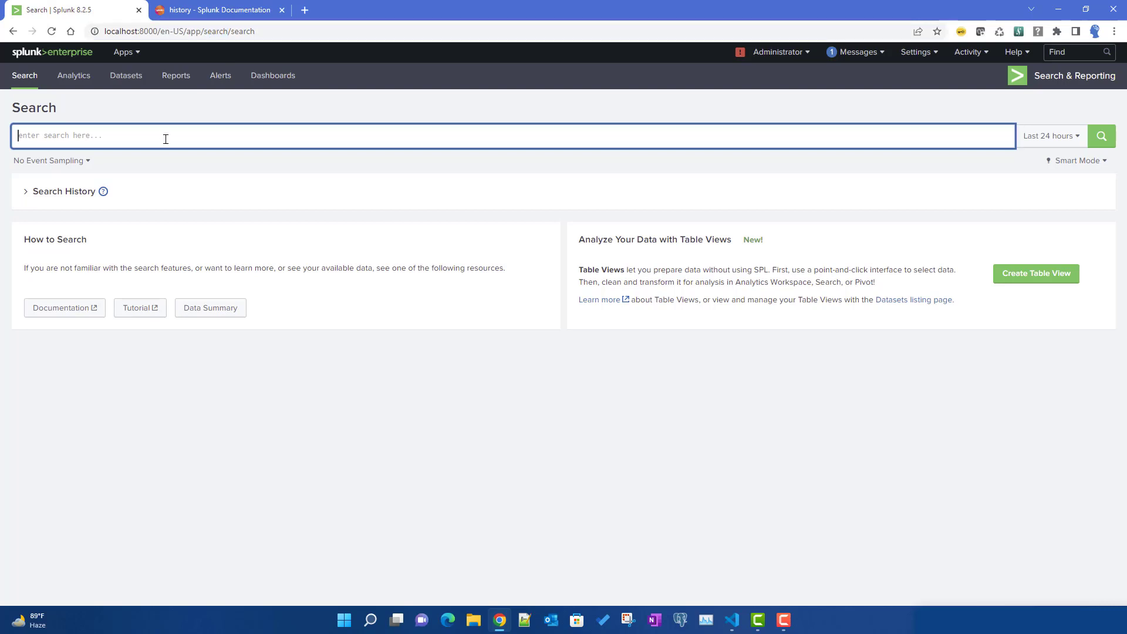
{"action": "type", "text": "|"}
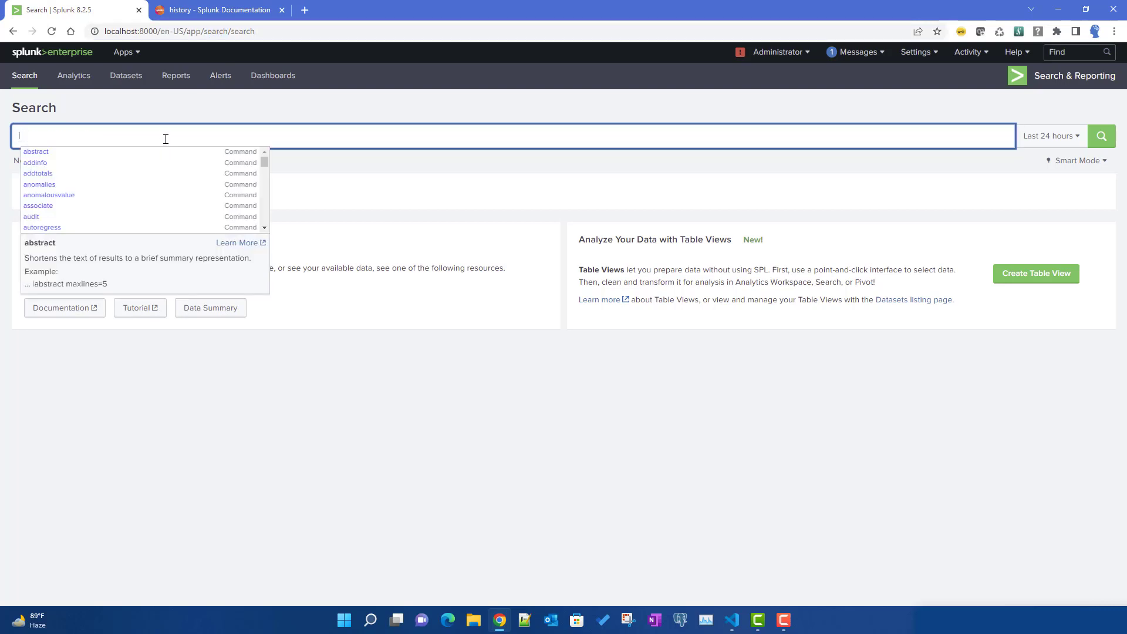
{"action": "type", "text": " hist"}
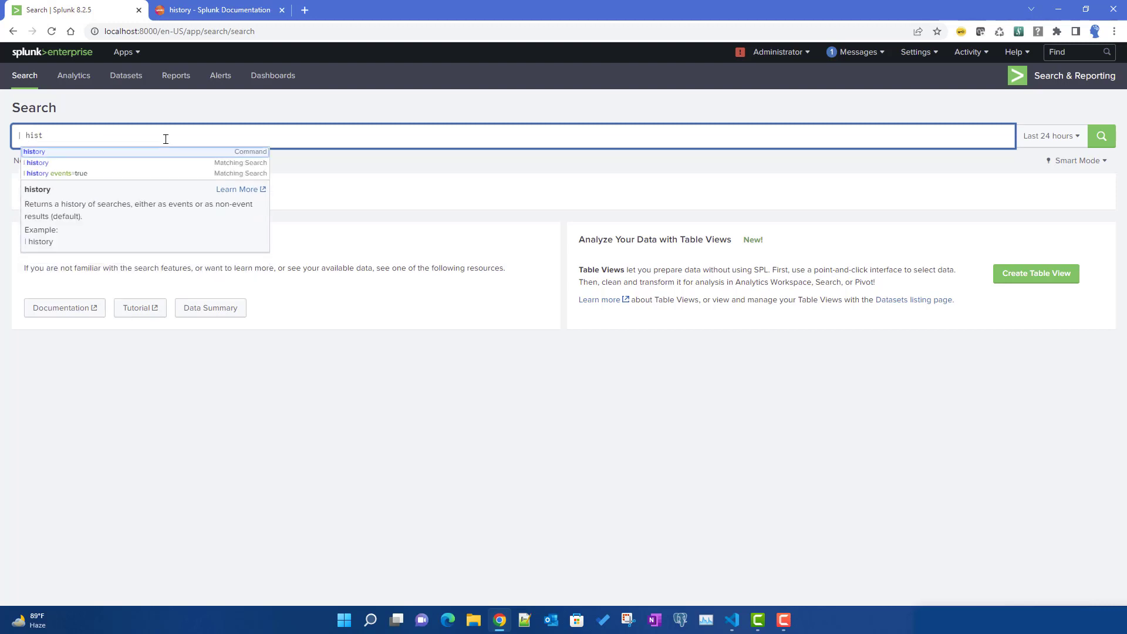
{"action": "type", "text": "ory"}
{"action": "key", "text": "Return"}
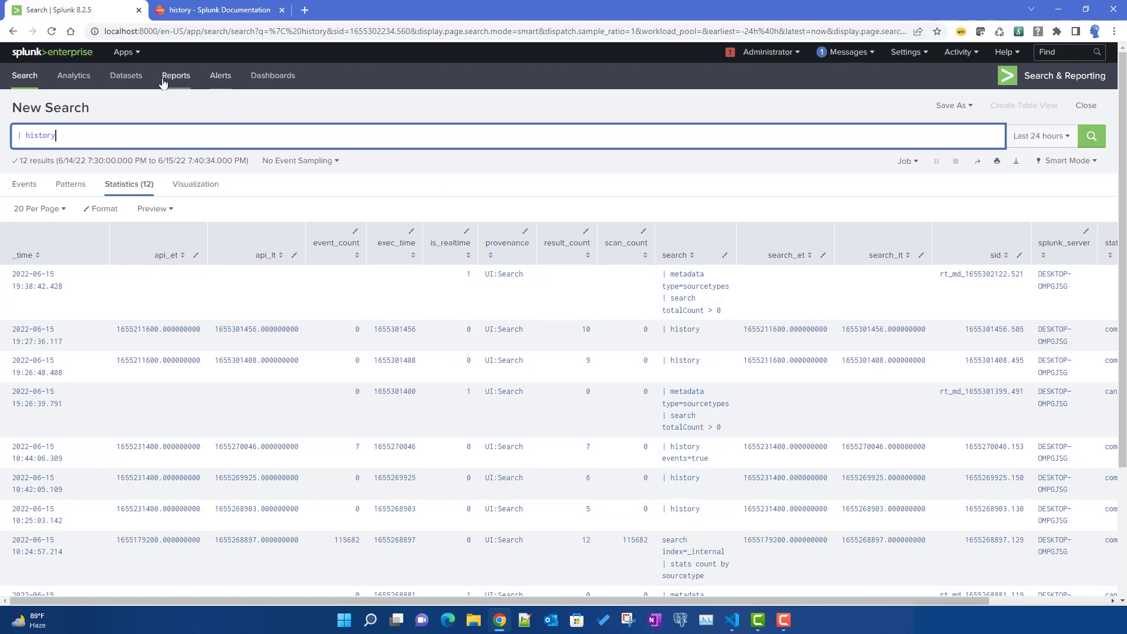
Step: Open the Splunk Machine Learning Toolkit app in a separate browser tab and go to its search page
{"action": "left_click", "coordinate": [125, 52]}
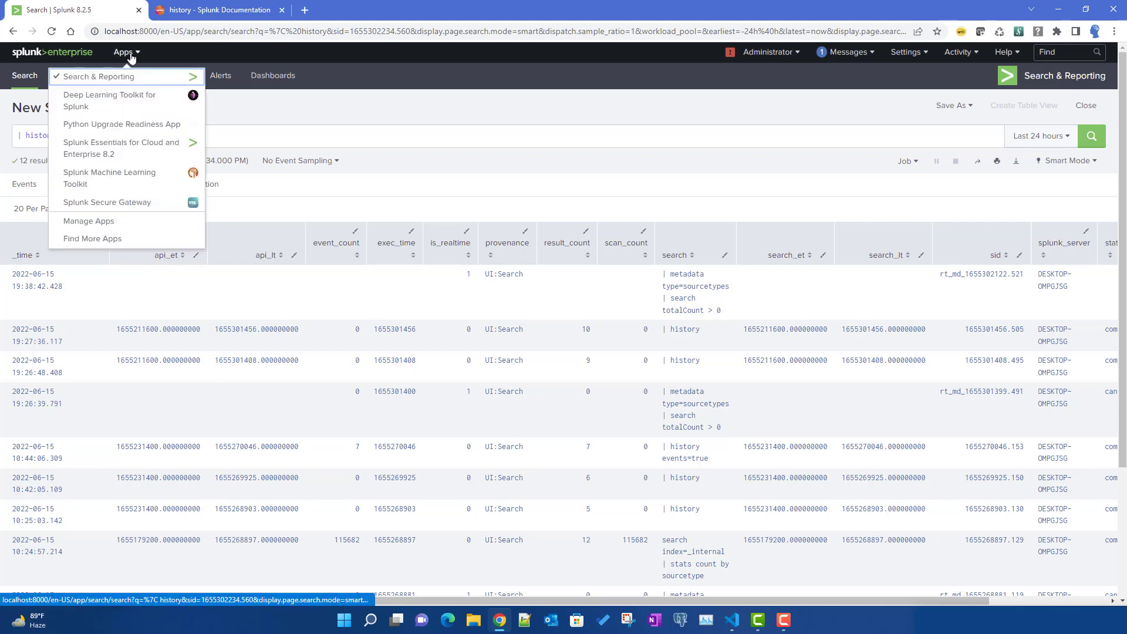
{"action": "right_click", "coordinate": [108, 188]}
{"action": "left_click", "coordinate": [141, 194]}
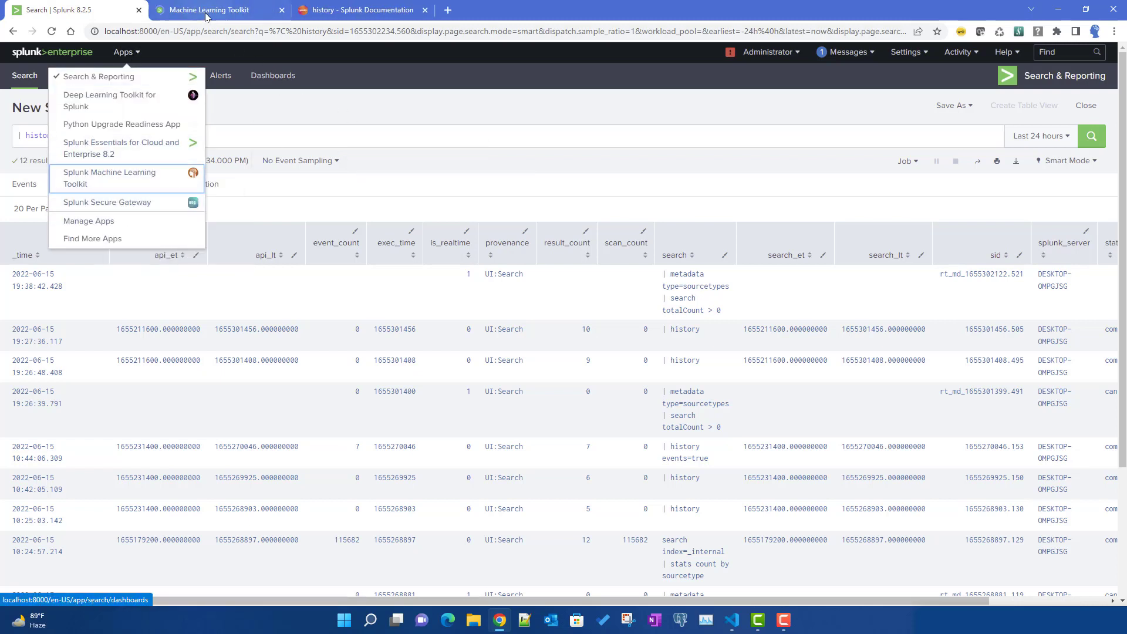
{"action": "left_click", "coordinate": [207, 11]}
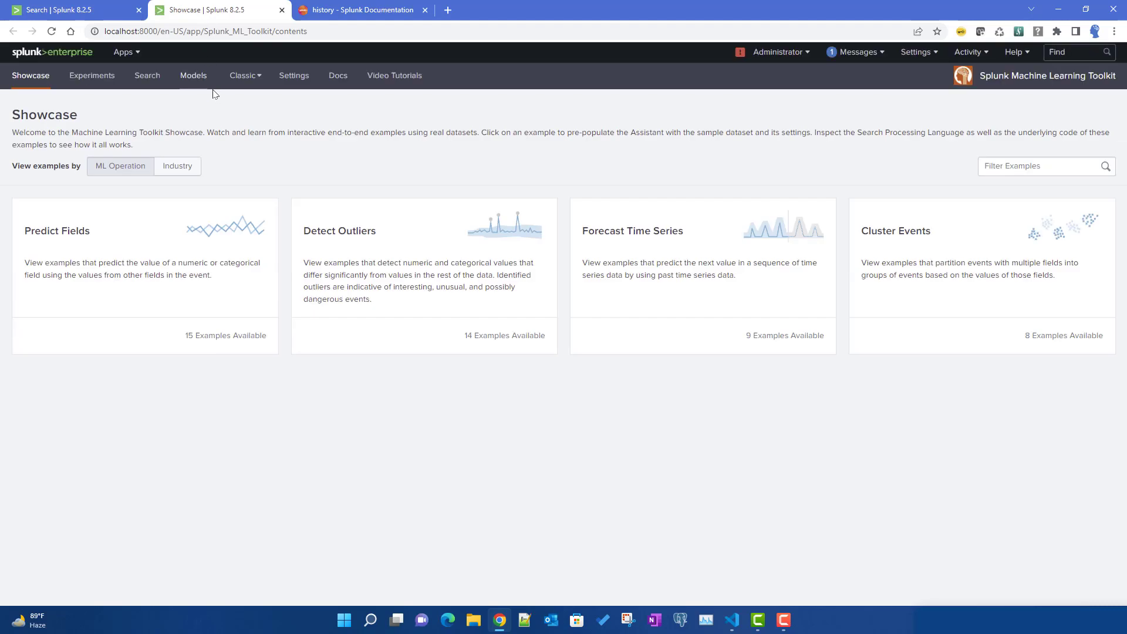
{"action": "left_click", "coordinate": [147, 76]}
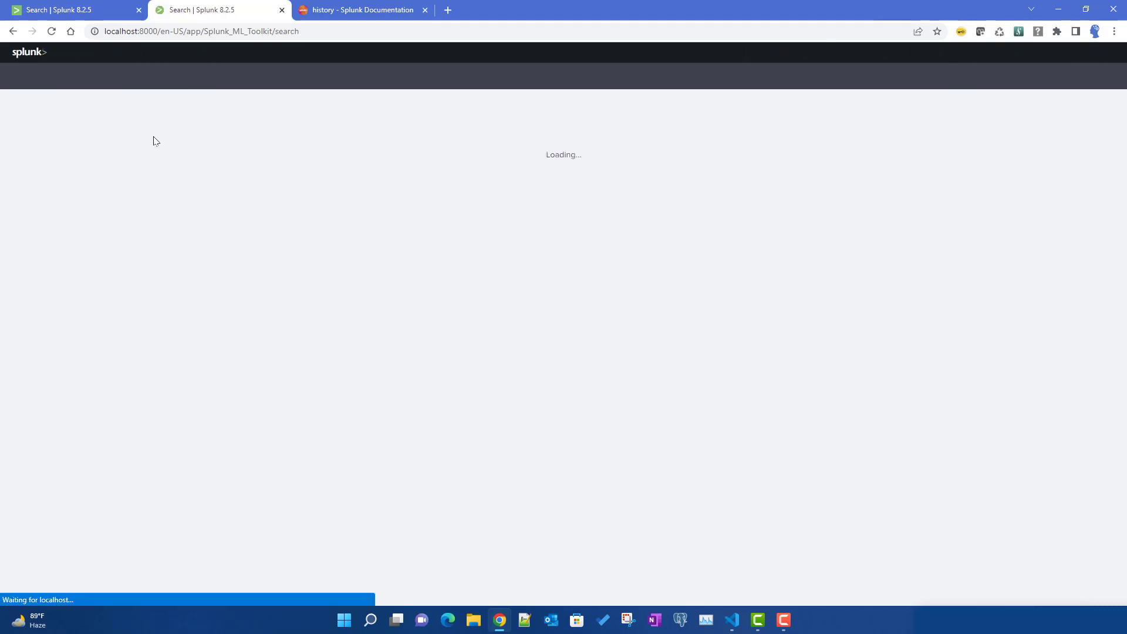
Step: Run "| history" in the Machine Learning Toolkit and highlight the makeresults search among the results
{"action": "type", "text": "| "}
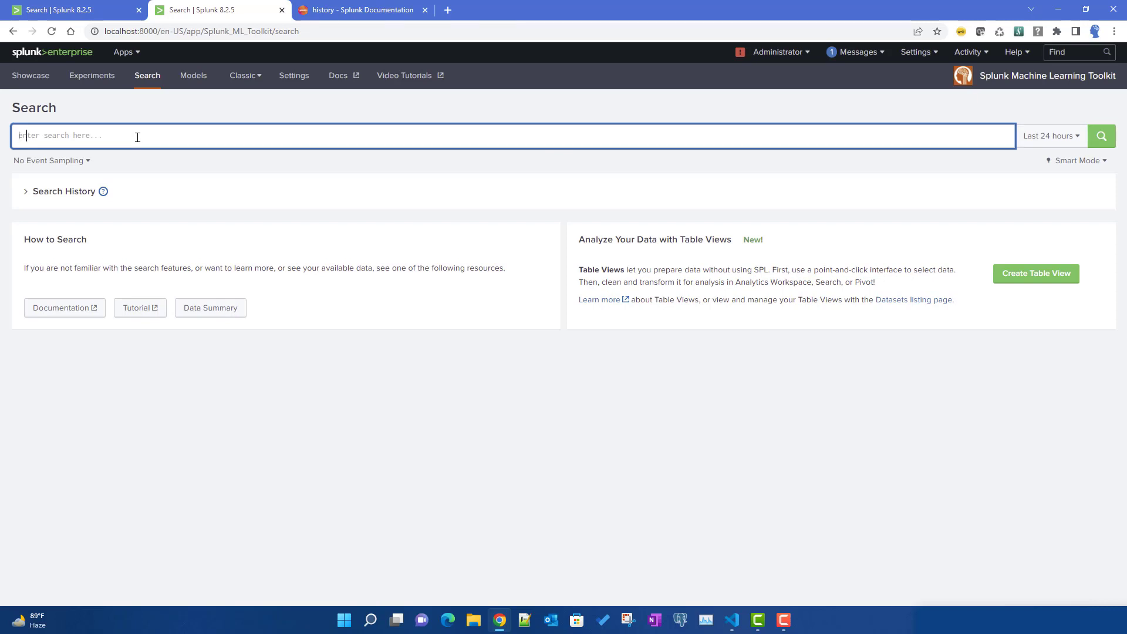
{"action": "type", "text": "hi"}
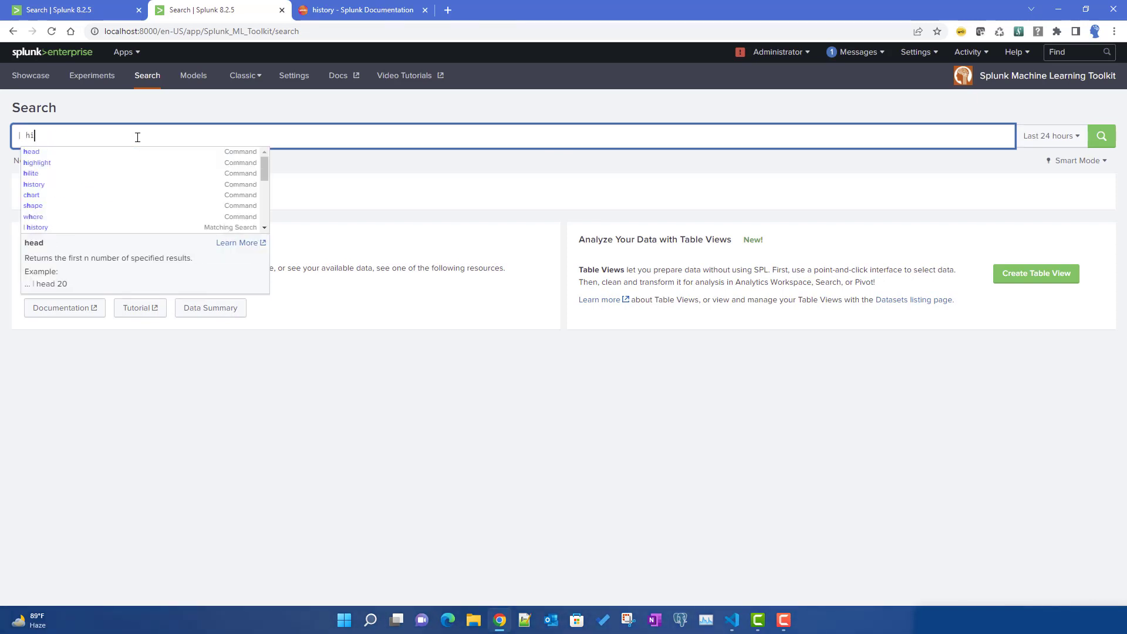
{"action": "type", "text": "story"}
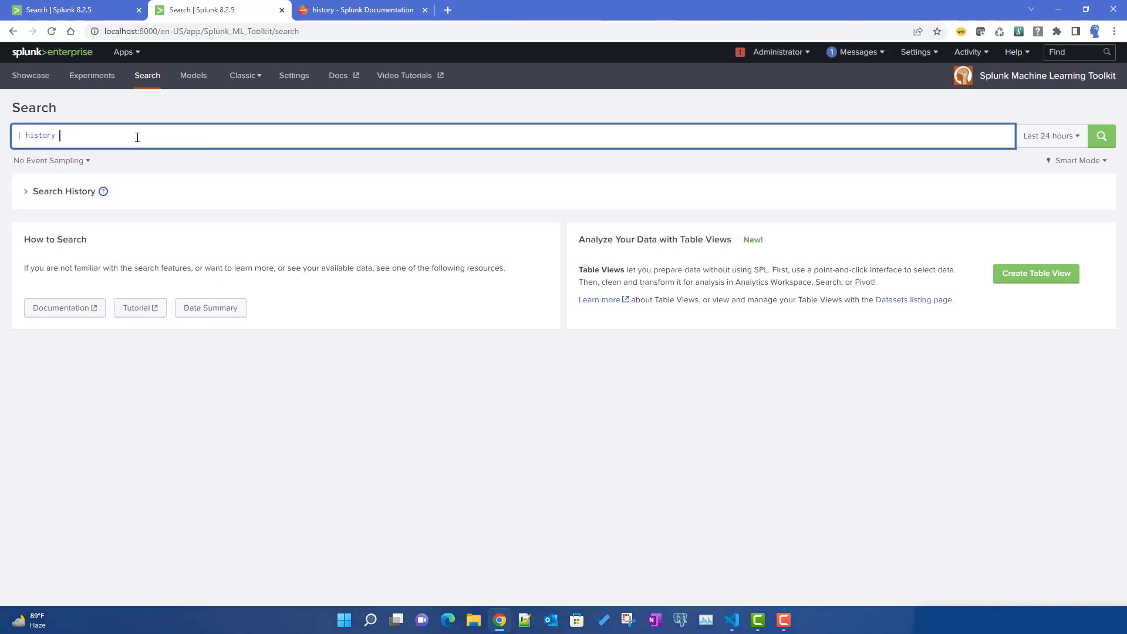
{"action": "key", "text": "Return"}
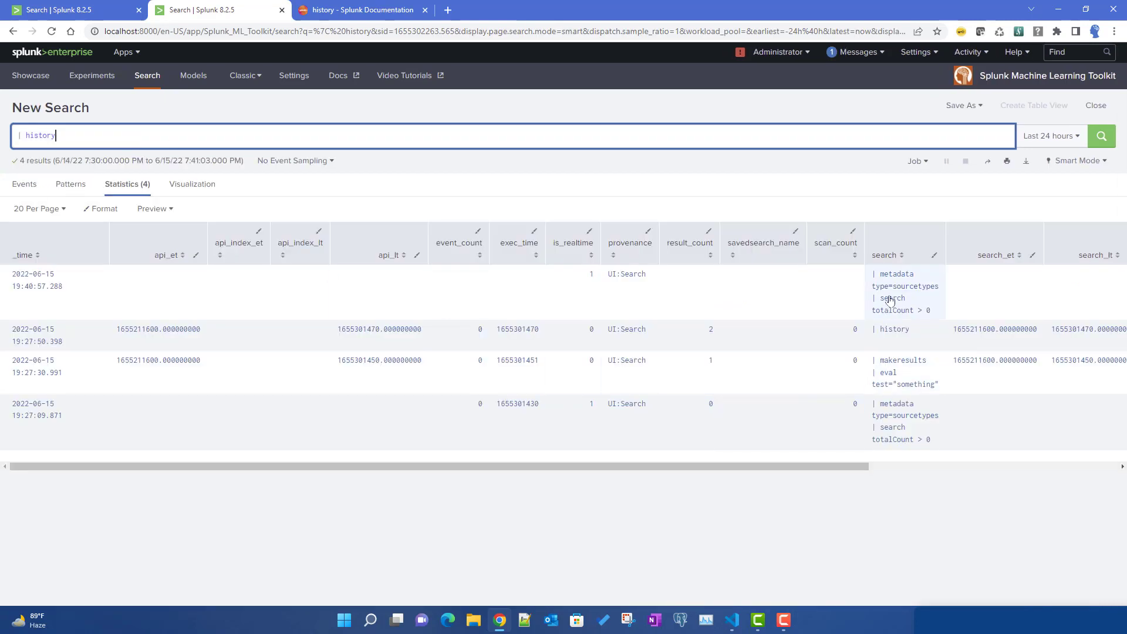
{"action": "left_click_drag", "start_coordinate": [874, 360], "coordinate": [940, 390]}
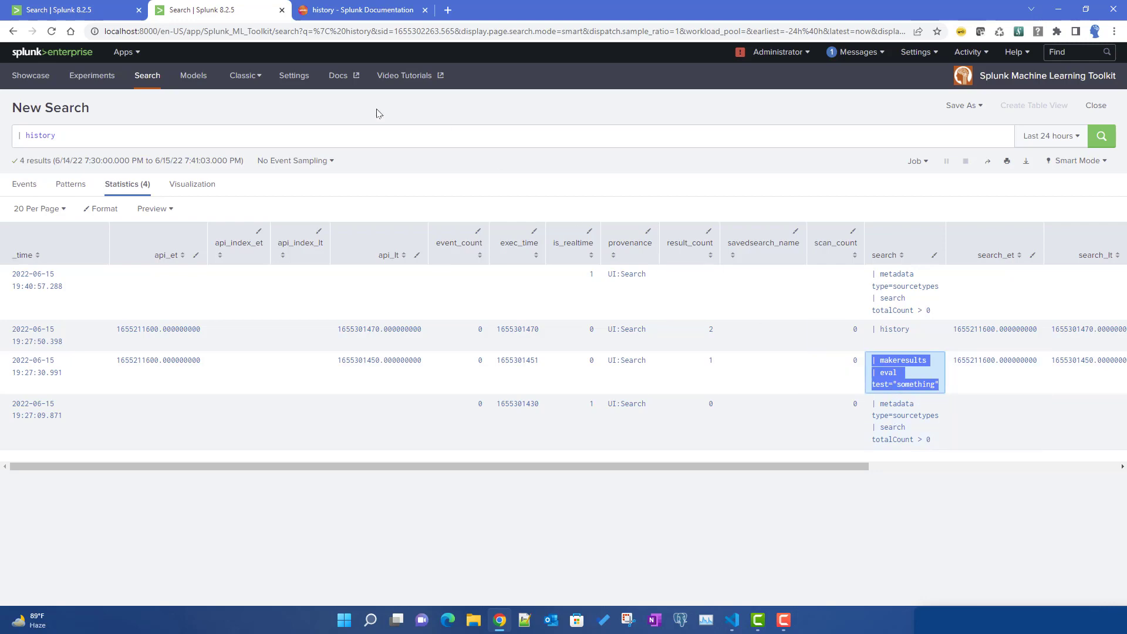
Step: Return to the Search & Reporting history results and examine the table's columns through total_run_time and the time range presets
{"action": "left_click", "coordinate": [76, 10]}
{"action": "scroll", "coordinate": [755, 497], "scroll_direction": "down", "scroll_amount": 3}
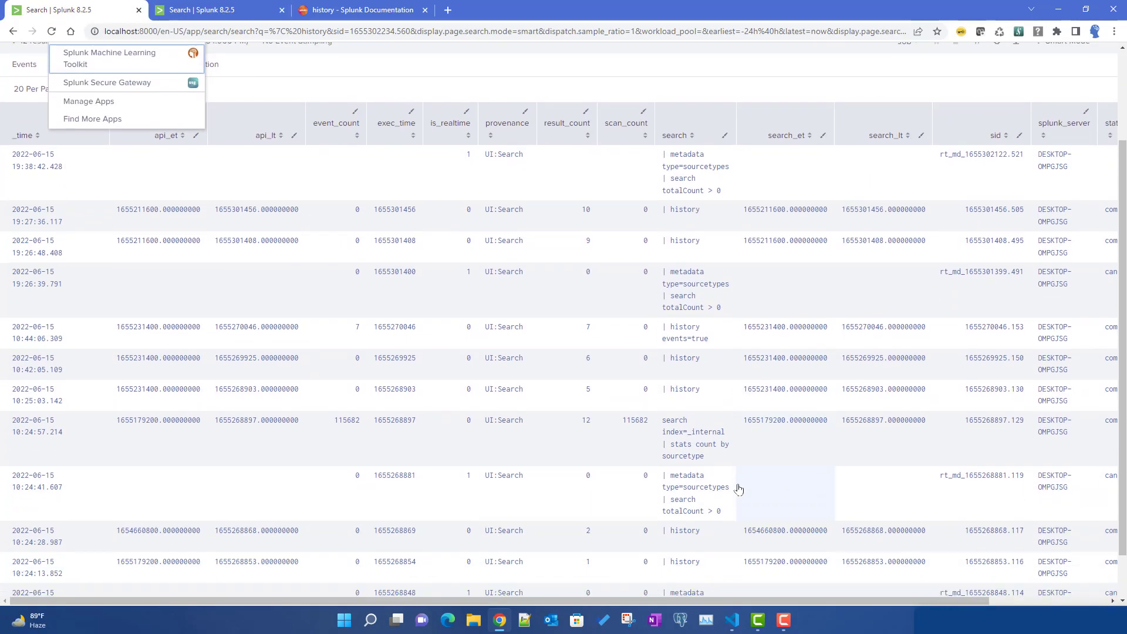
{"action": "scroll", "coordinate": [801, 549], "scroll_direction": "up", "scroll_amount": 3}
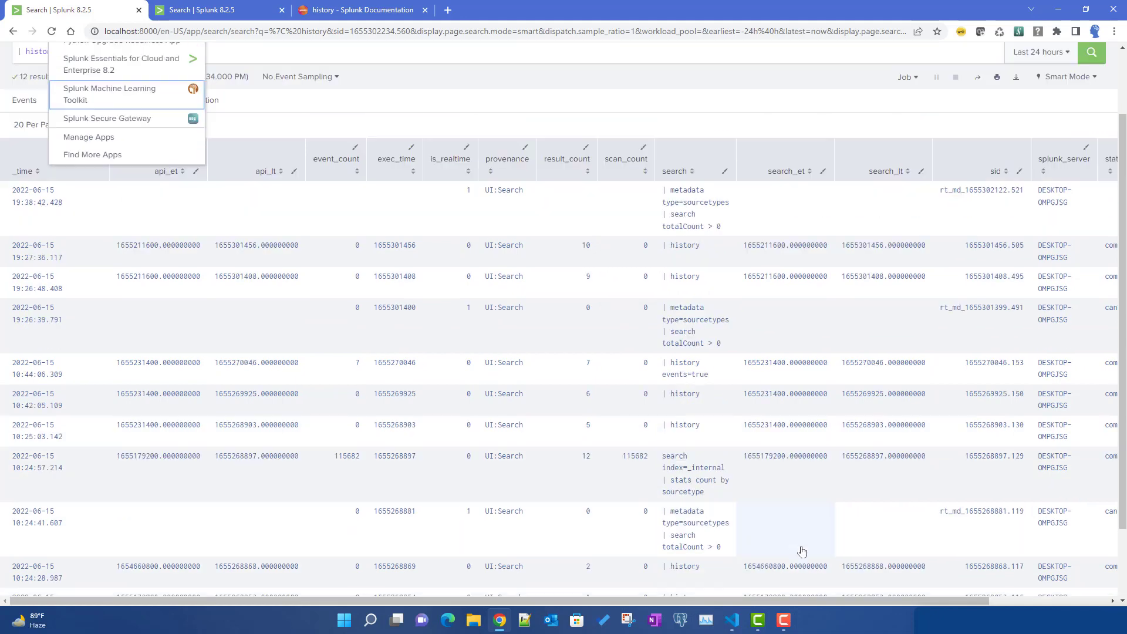
{"action": "left_click", "coordinate": [262, 134]}
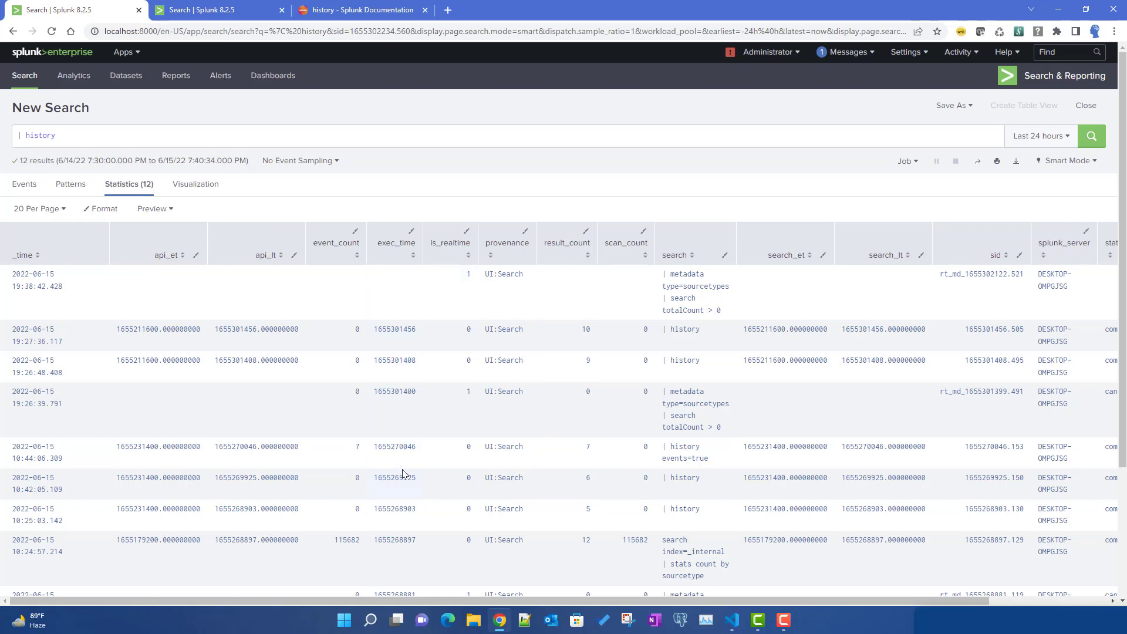
{"action": "left_click_drag", "start_coordinate": [378, 330], "coordinate": [410, 340]}
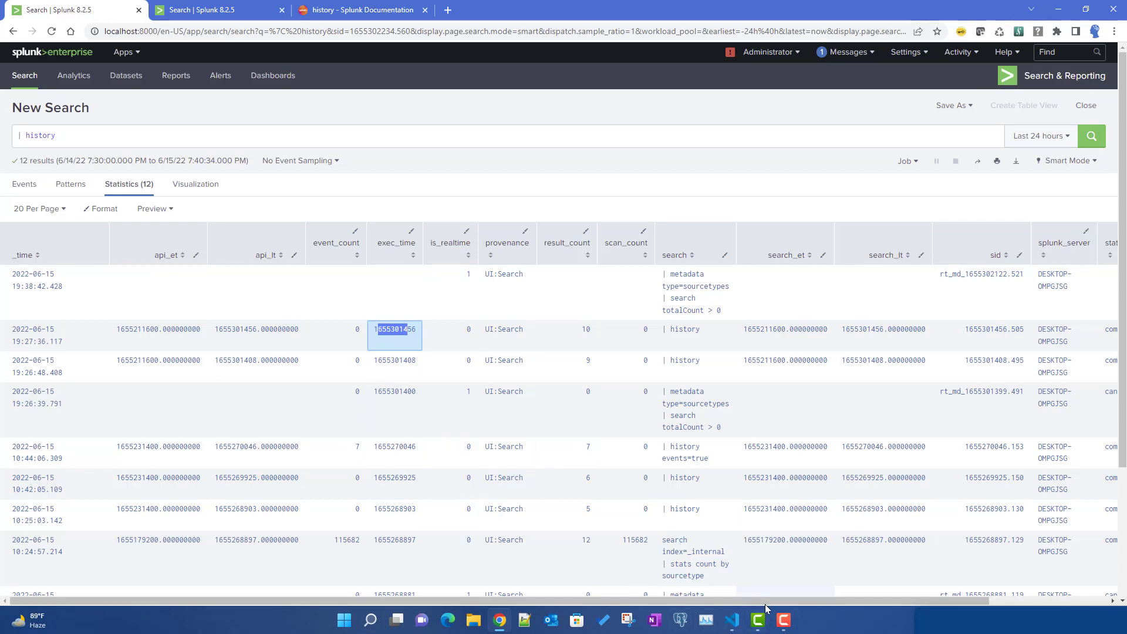
{"action": "left_click_drag", "start_coordinate": [764, 601], "coordinate": [887, 601]}
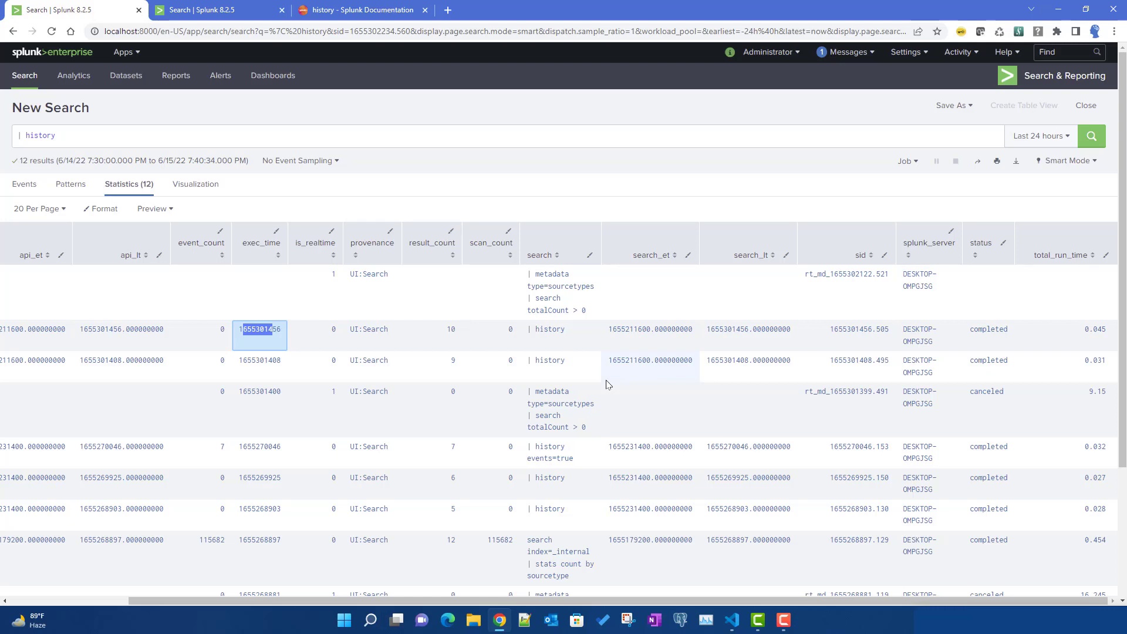
{"action": "left_click", "coordinate": [1023, 141]}
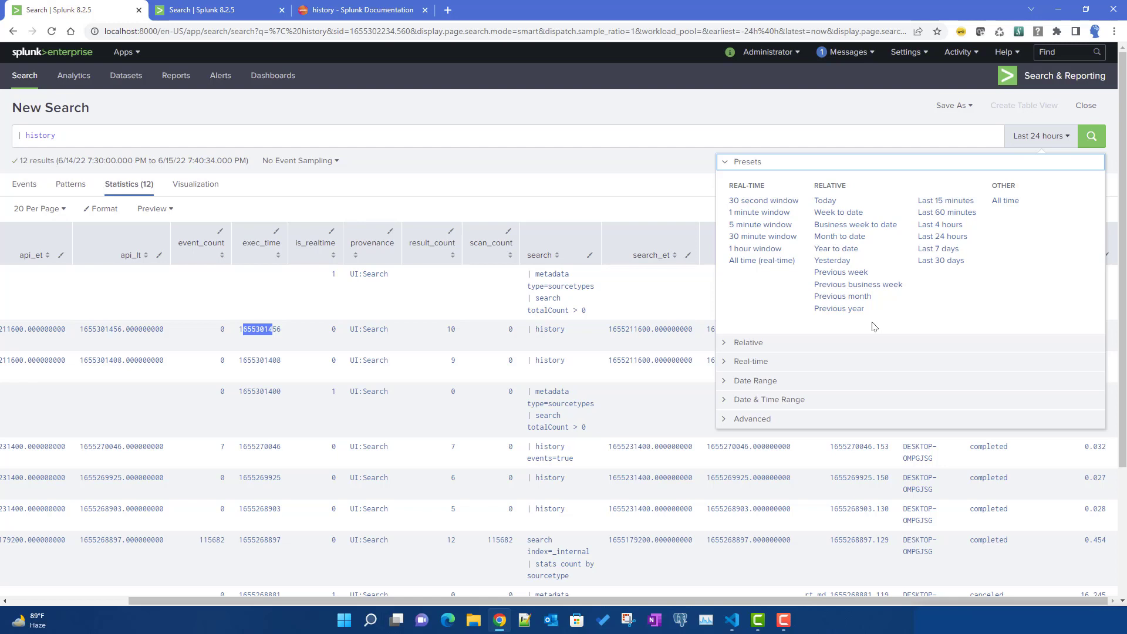
Step: Run the search "| history events=true" and inspect the field details of the first returned event
{"action": "left_click", "coordinate": [409, 140]}
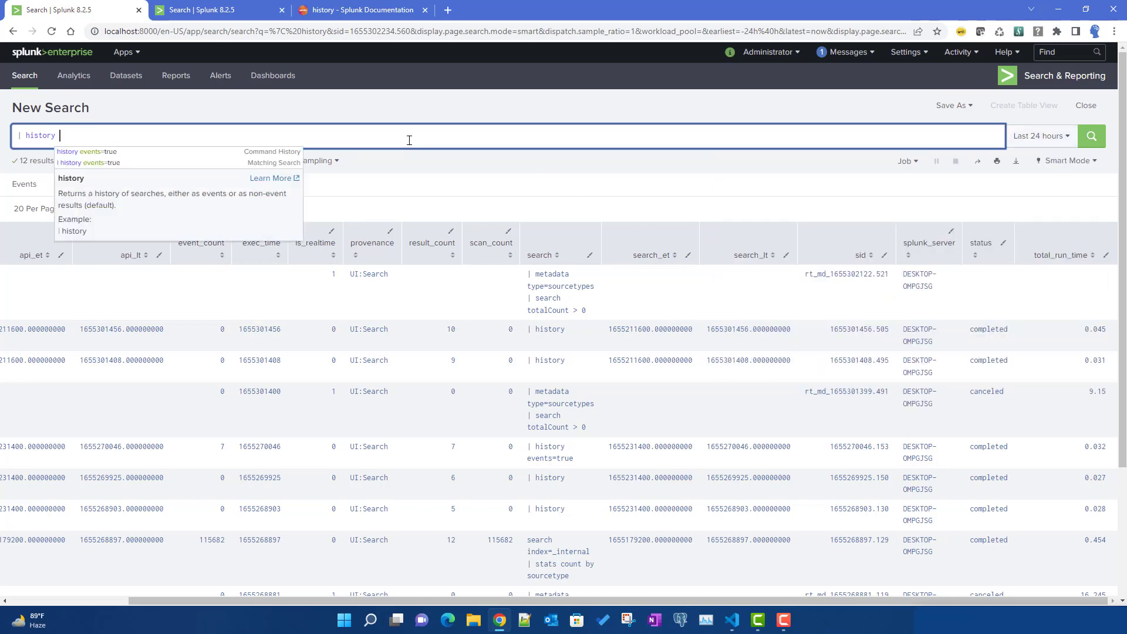
{"action": "left_click", "coordinate": [120, 154]}
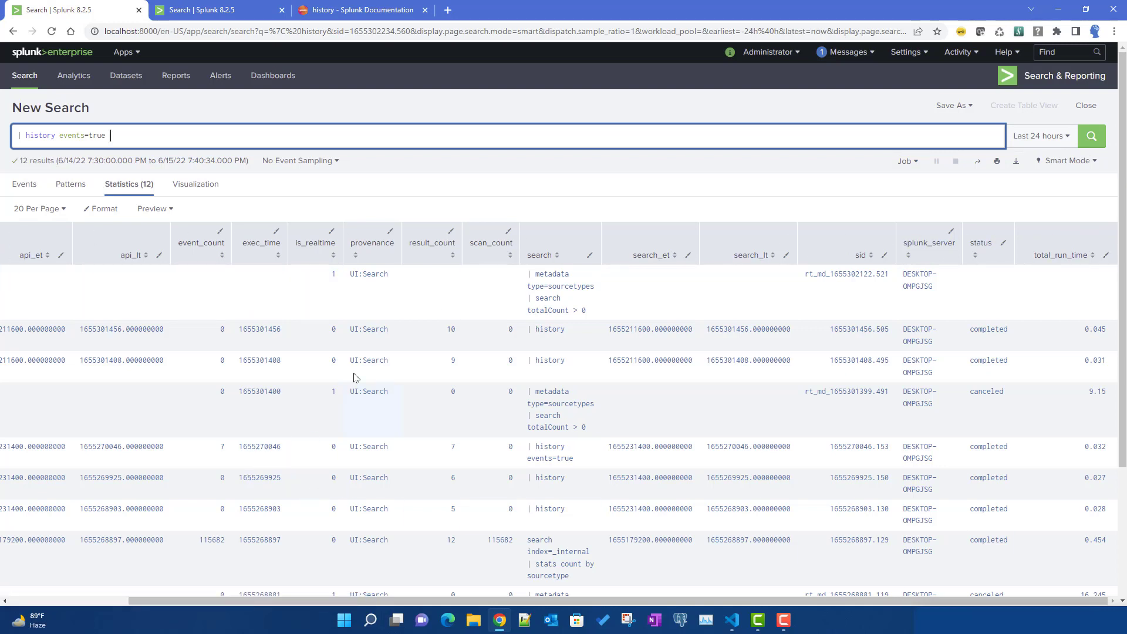
{"action": "left_click", "coordinate": [1091, 141]}
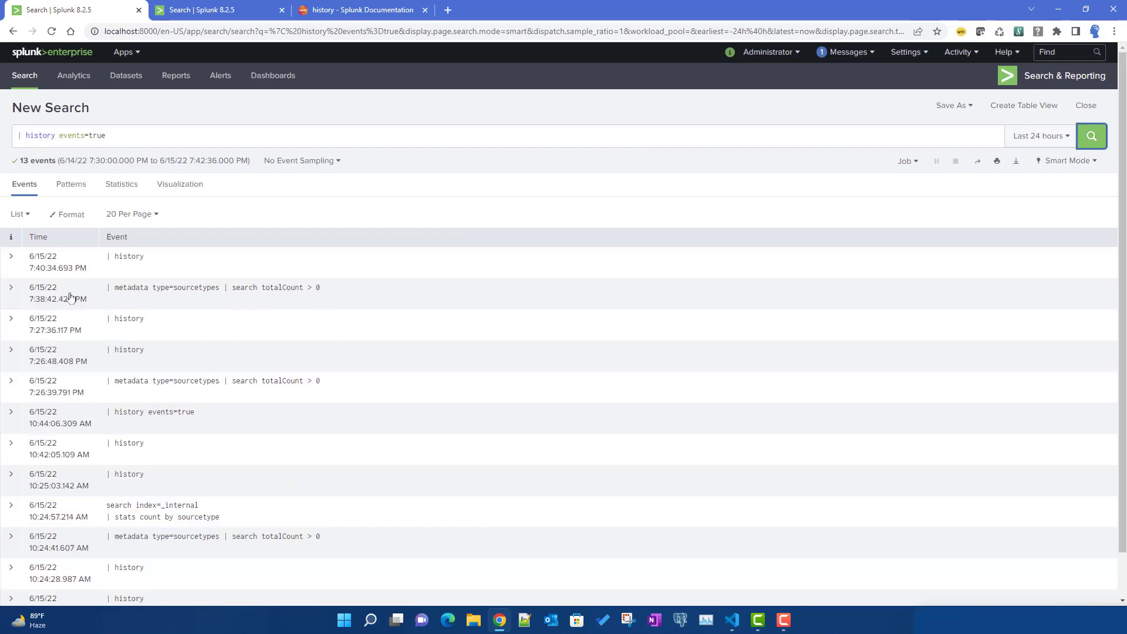
{"action": "left_click", "coordinate": [10, 256]}
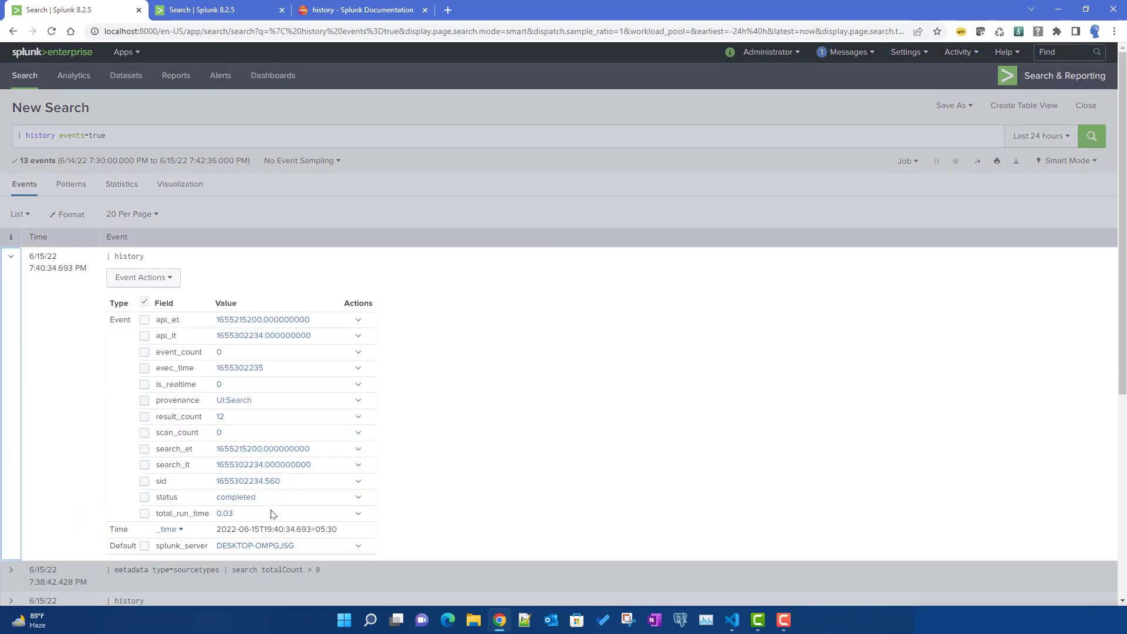
{"action": "left_click", "coordinate": [12, 262]}
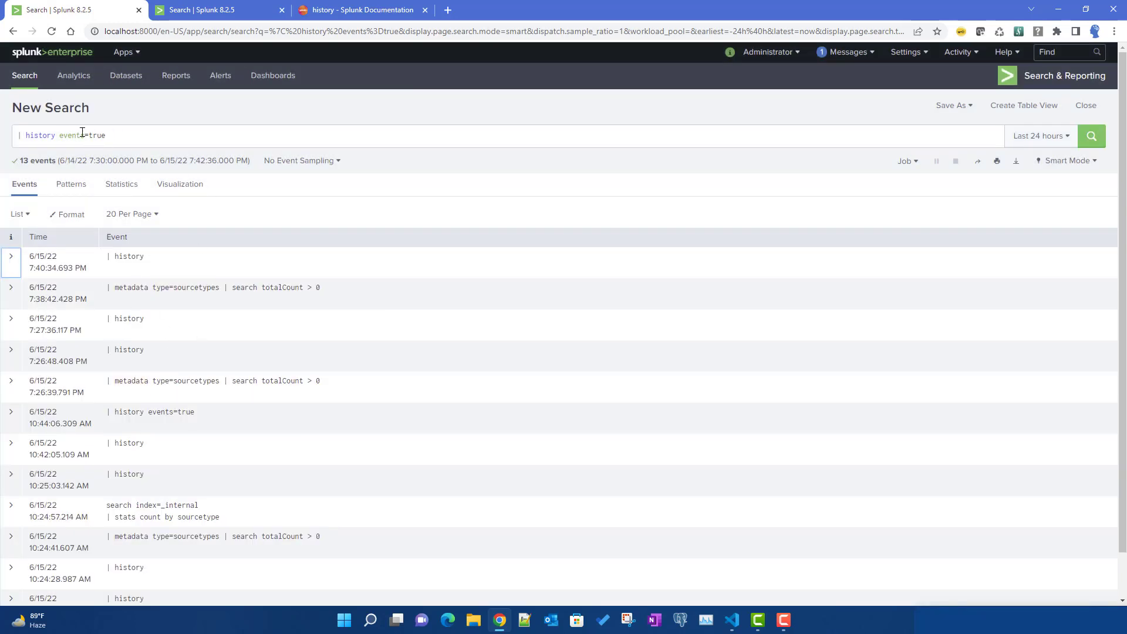
Step: Remove the events=true argument from the search and run "| history" again
{"action": "left_click_drag", "start_coordinate": [59, 135], "coordinate": [202, 139]}
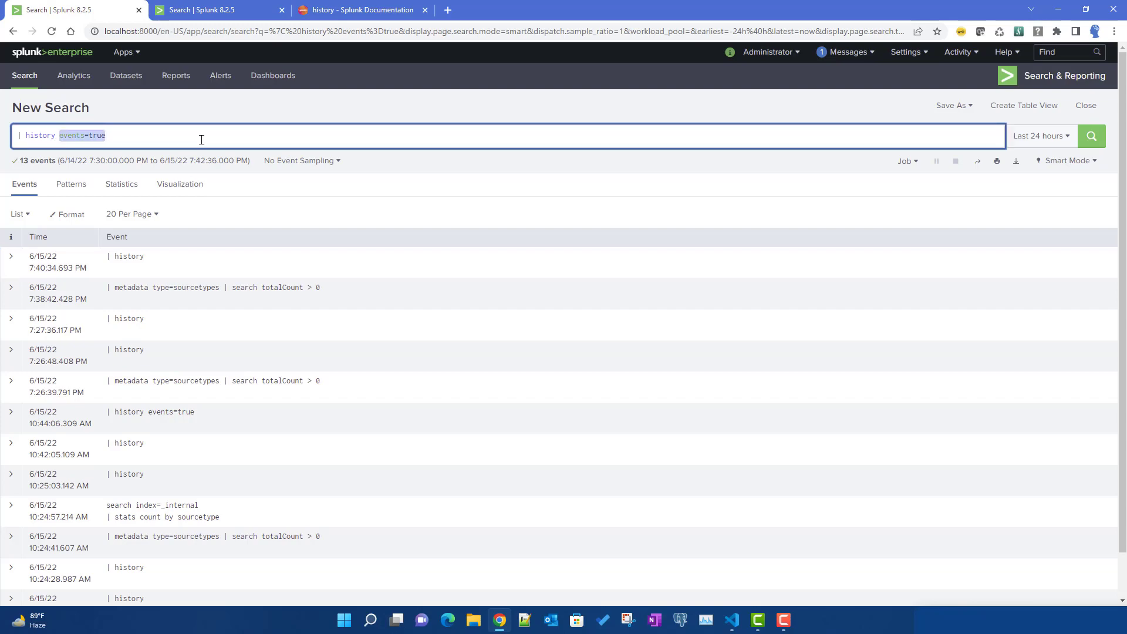
{"action": "key", "text": "BackSpace"}
{"action": "key", "text": "Return"}
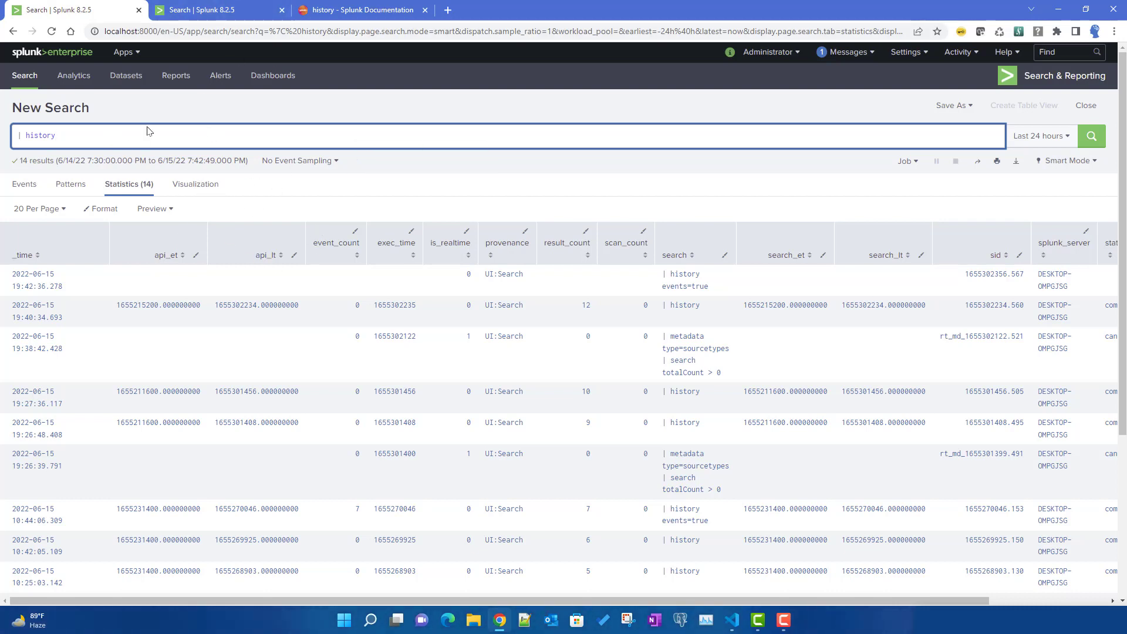
Step: Open a blank Search page of the Search & Reporting app in a new browser tab and switch to it
{"action": "left_click", "coordinate": [23, 82]}
{"action": "right_click", "coordinate": [24, 82]}
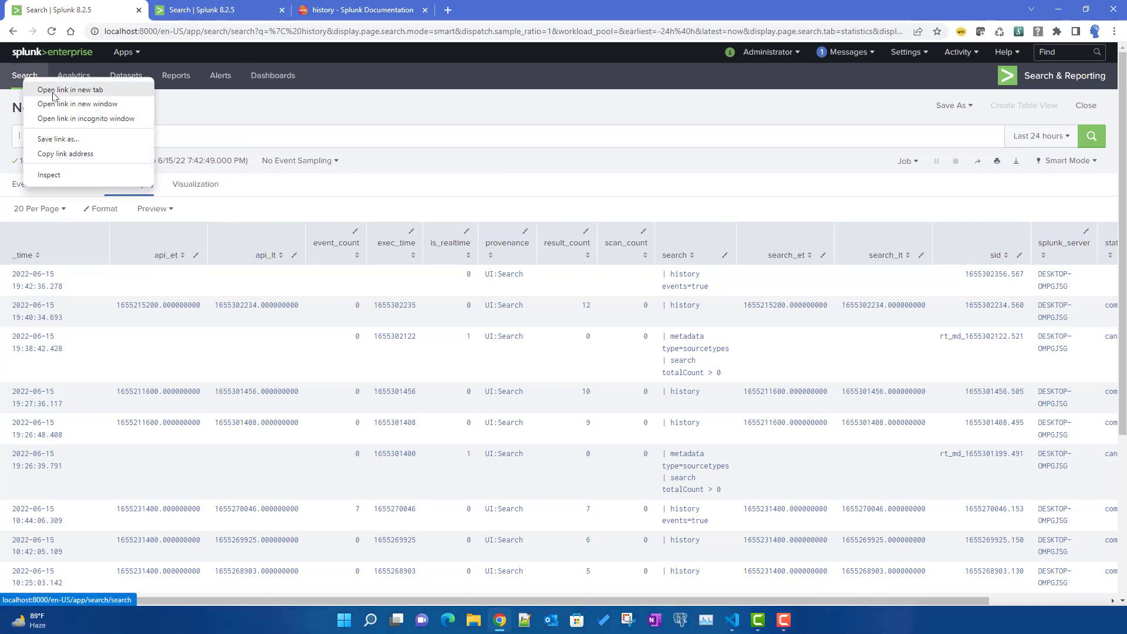
{"action": "left_click", "coordinate": [52, 90]}
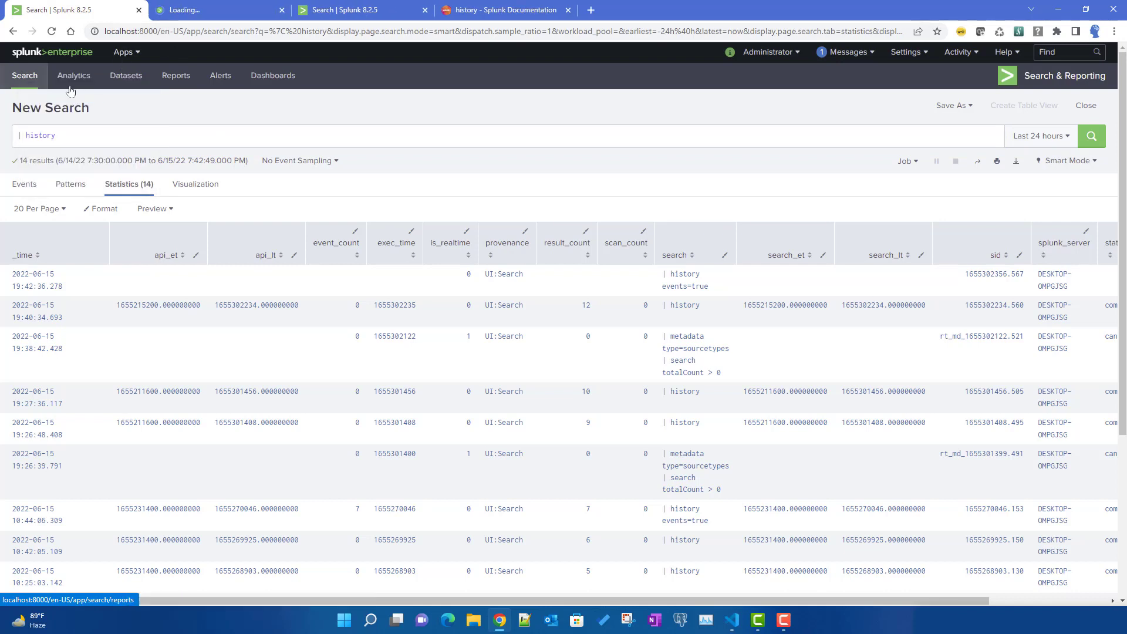
{"action": "left_click", "coordinate": [206, 10]}
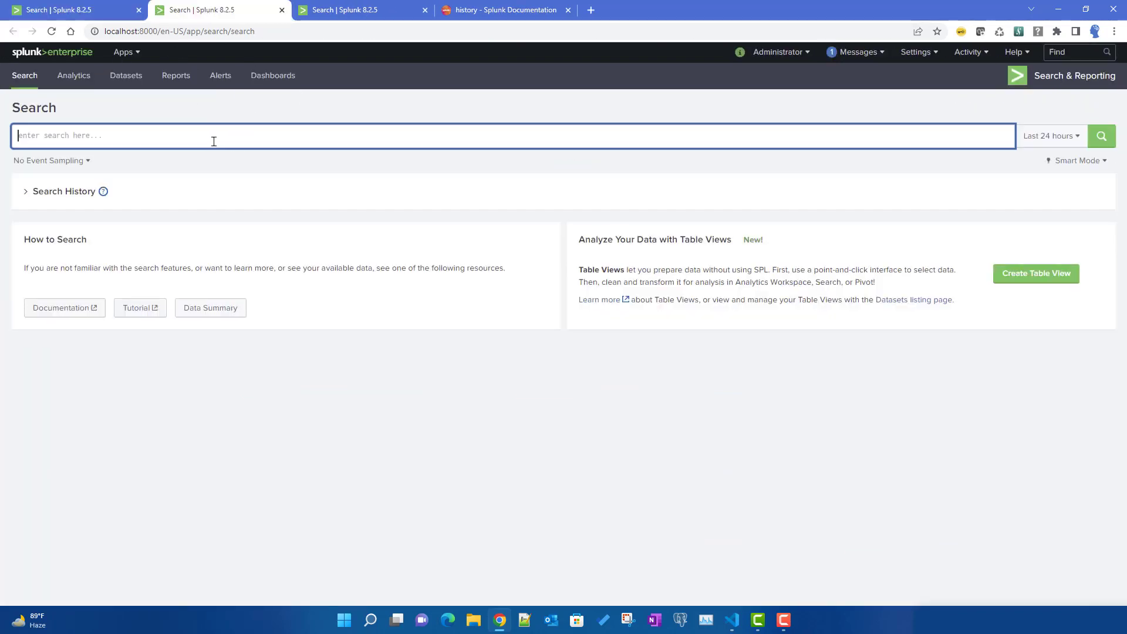
Step: Run the search "index=_internal | stats count by host", adapting the suggested past search that groups by sourcetype
{"action": "type", "text": "index"}
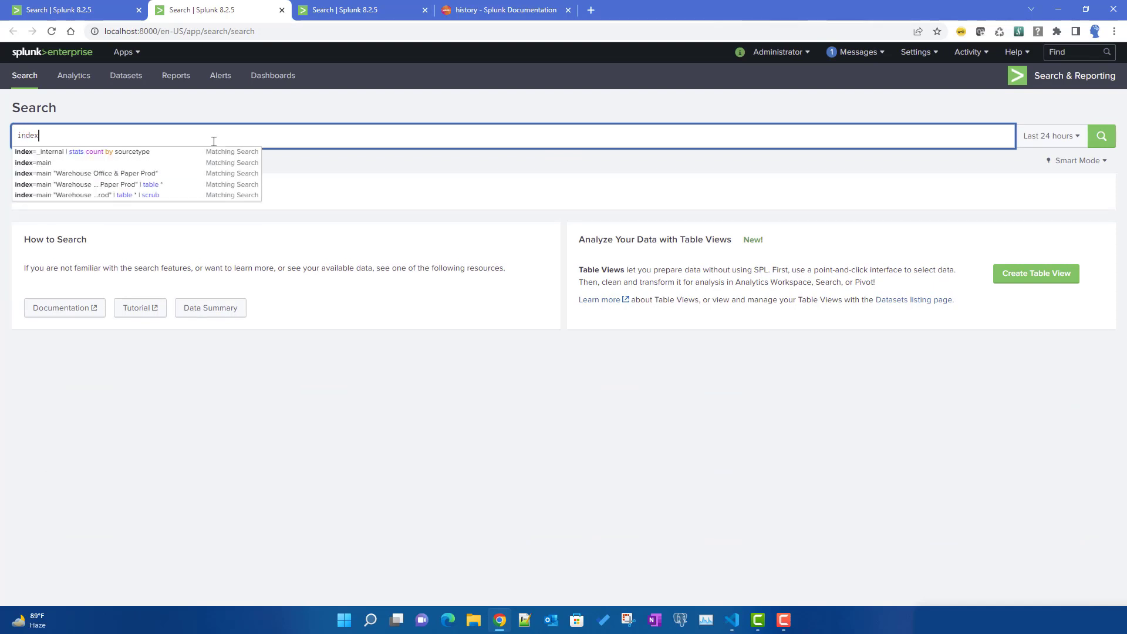
{"action": "key", "text": "Down"}
{"action": "key", "text": "Return"}
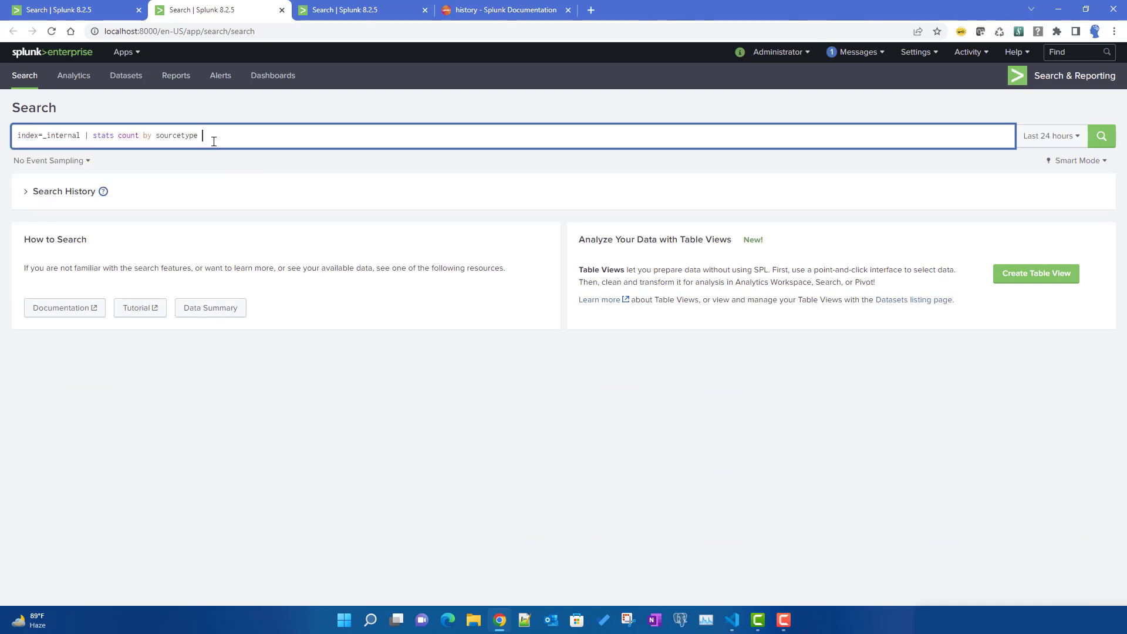
{"action": "double_click", "coordinate": [181, 135]}
{"action": "type", "text": "hos"}
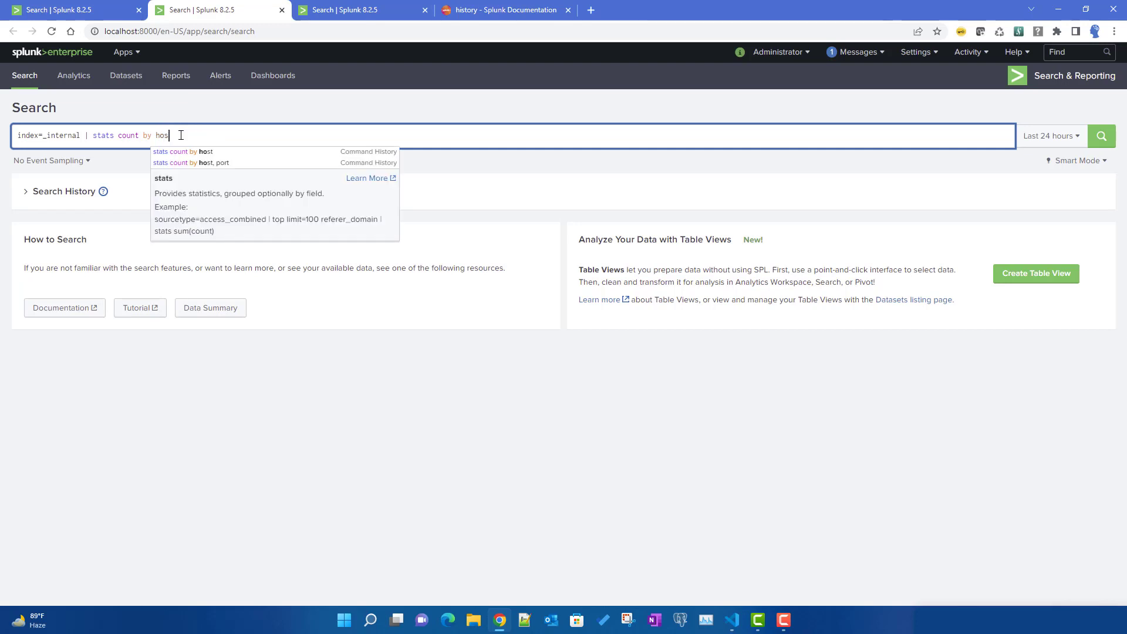
{"action": "type", "text": "t"}
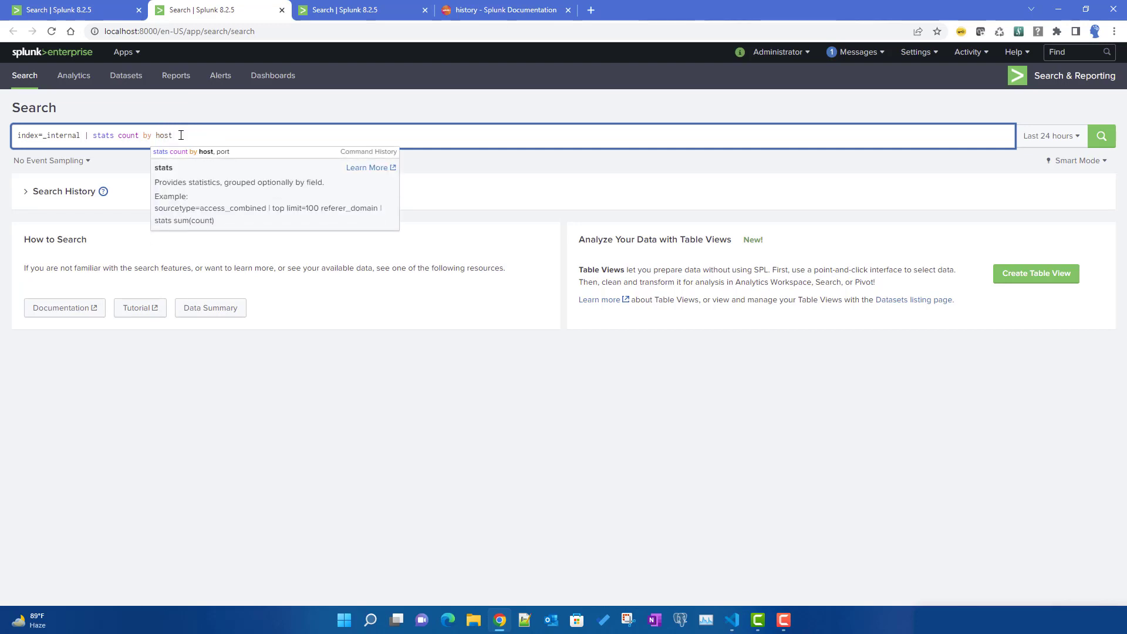
{"action": "key", "text": "Return"}
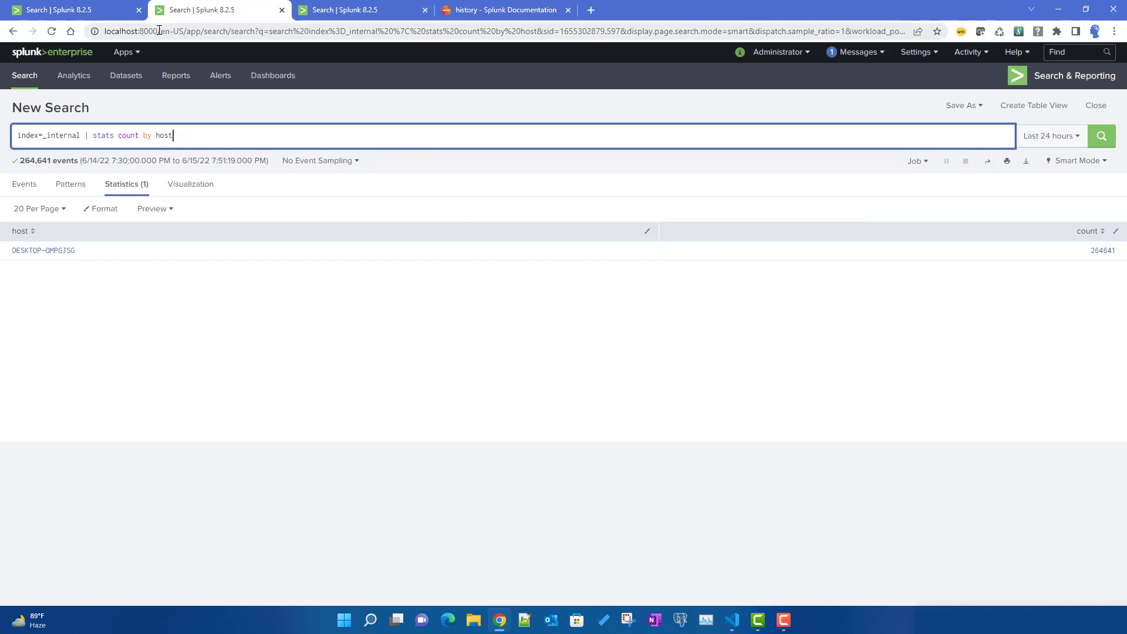
Step: Rerun "| history" in the original Search & Reporting tab and limit its time range to the last 15 minutes
{"action": "left_click", "coordinate": [82, 7]}
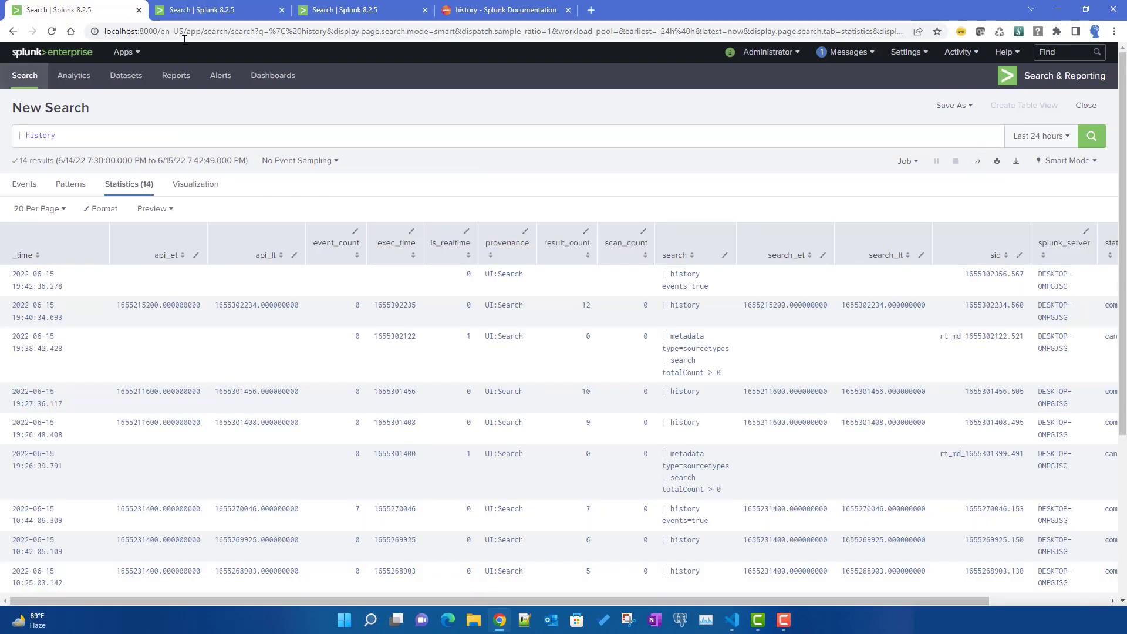
{"action": "left_click", "coordinate": [1088, 141]}
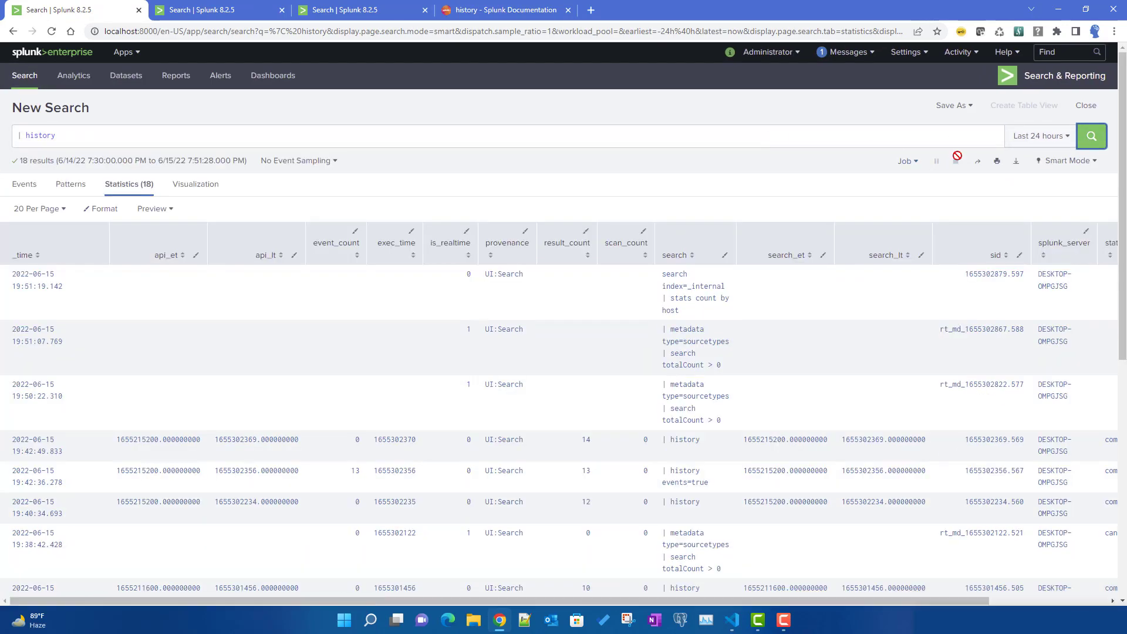
{"action": "left_click", "coordinate": [1044, 141]}
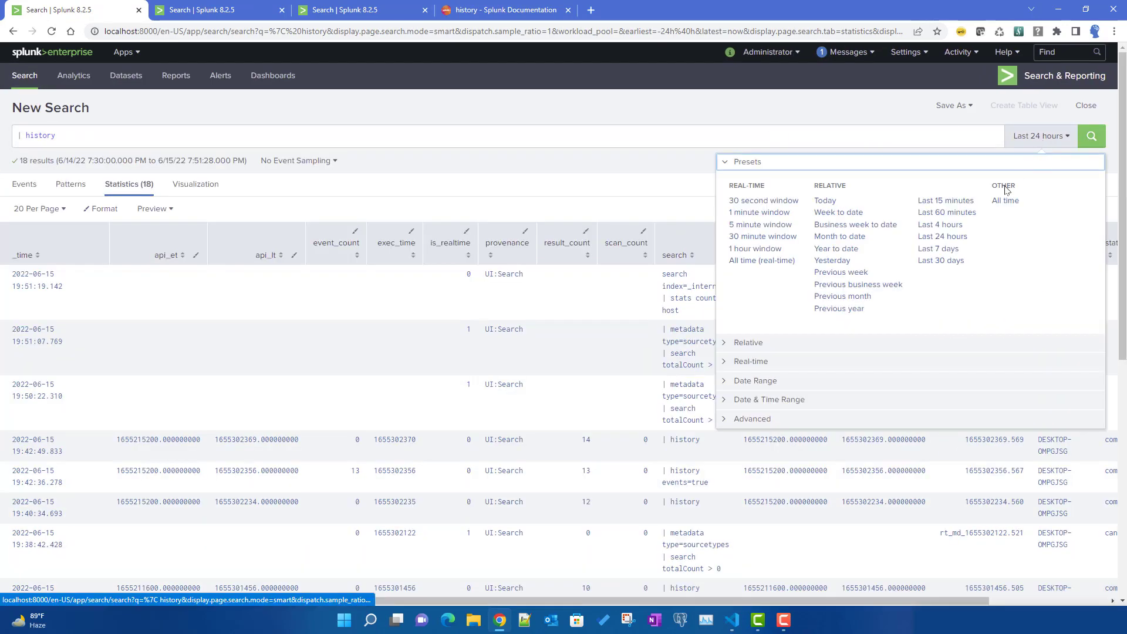
{"action": "left_click", "coordinate": [947, 208]}
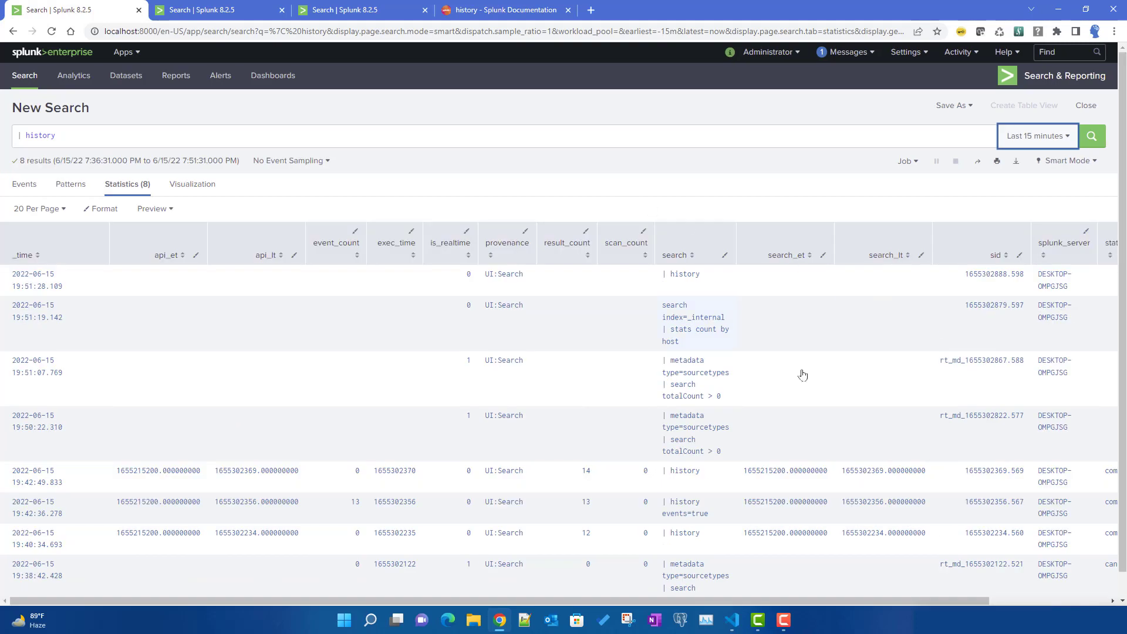
Step: Highlight the index=_internal stats search and the newest "| history" entry in the results' search column
{"action": "scroll", "coordinate": [791, 403], "scroll_direction": "down", "scroll_amount": 1}
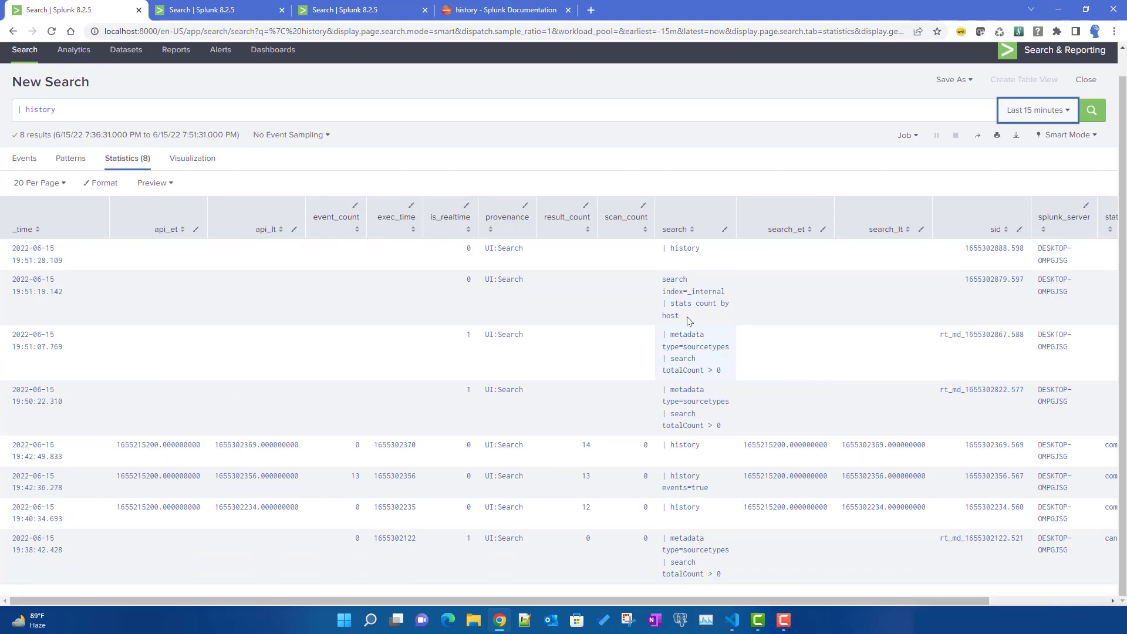
{"action": "left_click_drag", "start_coordinate": [686, 319], "coordinate": [656, 282]}
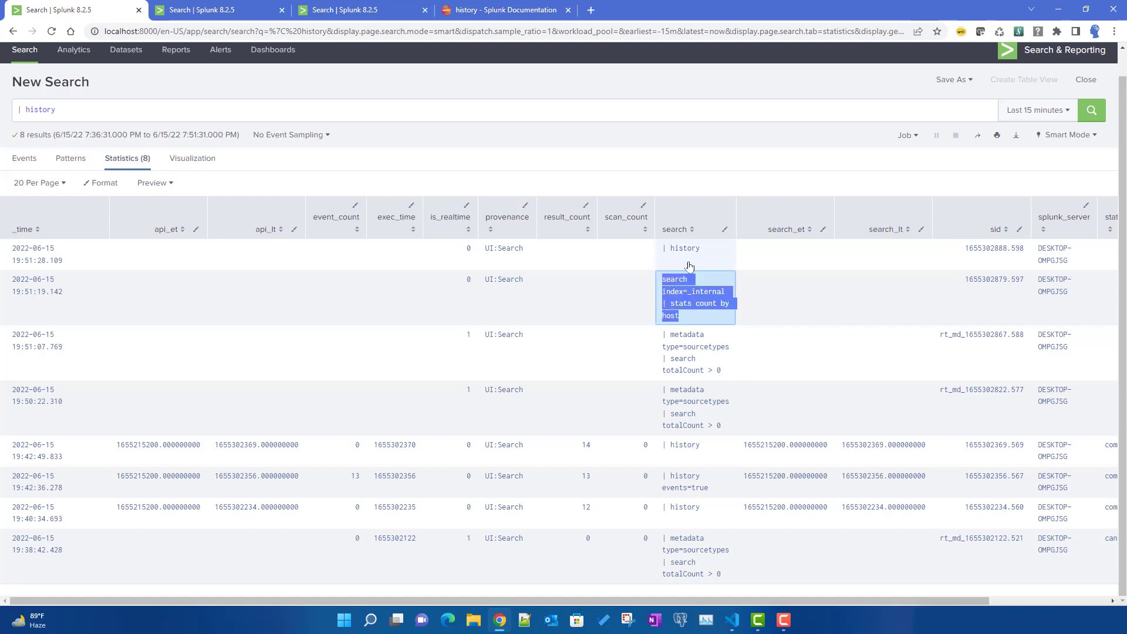
{"action": "left_click_drag", "start_coordinate": [705, 250], "coordinate": [662, 252]}
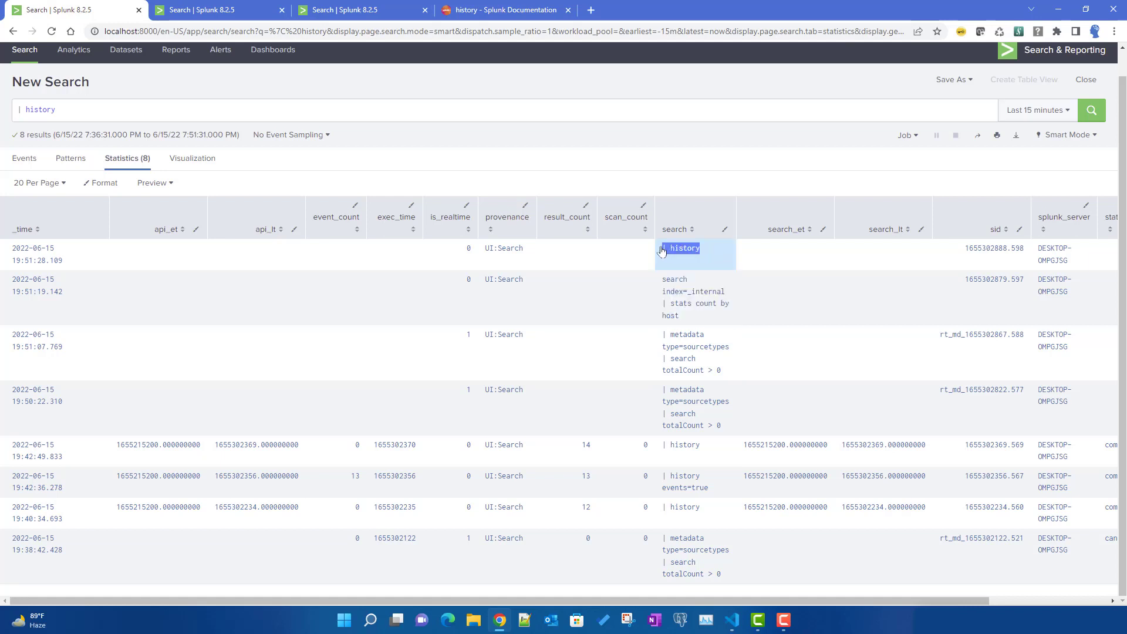
{"action": "left_click", "coordinate": [77, 110]}
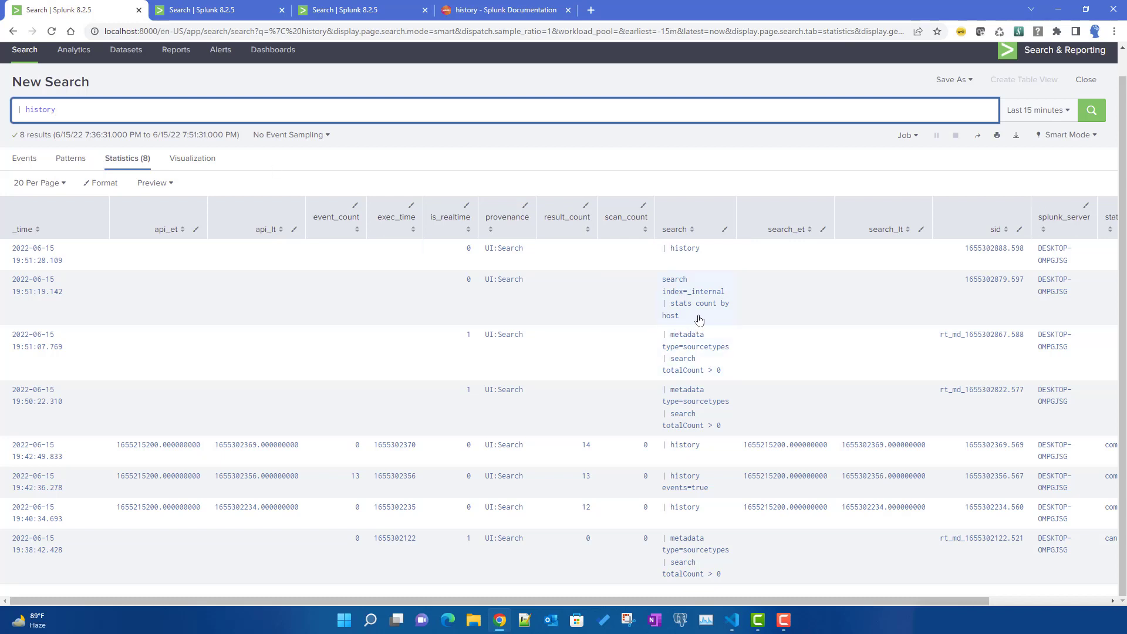
Step: Open a blank Search page of the Splunk Machine Learning Toolkit in a new browser tab and switch to it
{"action": "left_click", "coordinate": [361, 10]}
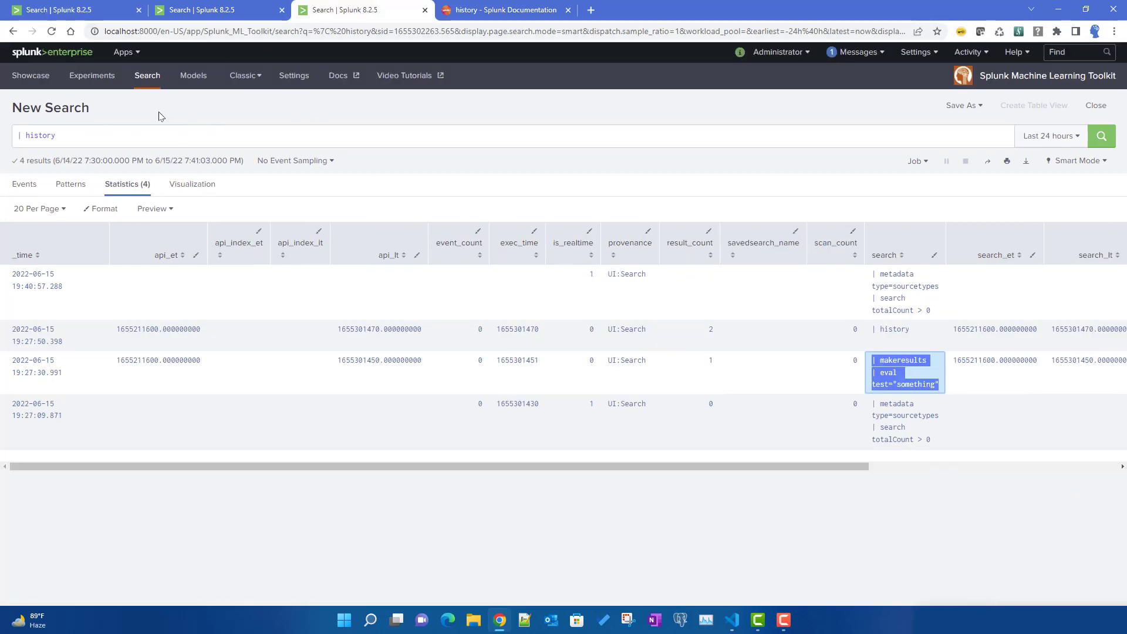
{"action": "right_click", "coordinate": [145, 85]}
{"action": "left_click", "coordinate": [177, 92]}
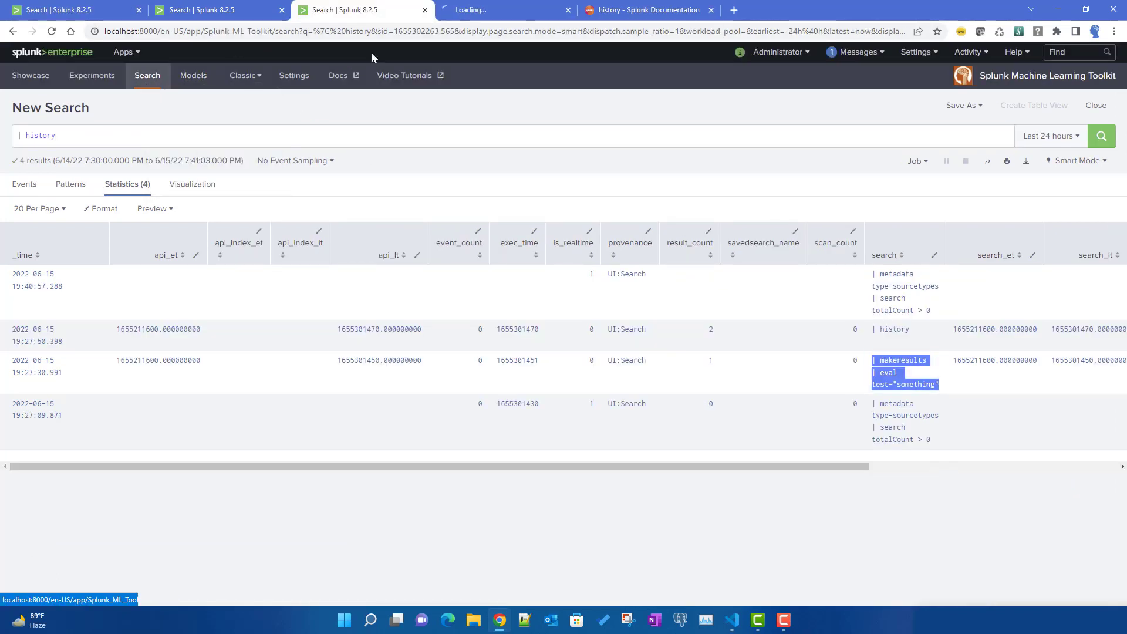
{"action": "left_click", "coordinate": [477, 12]}
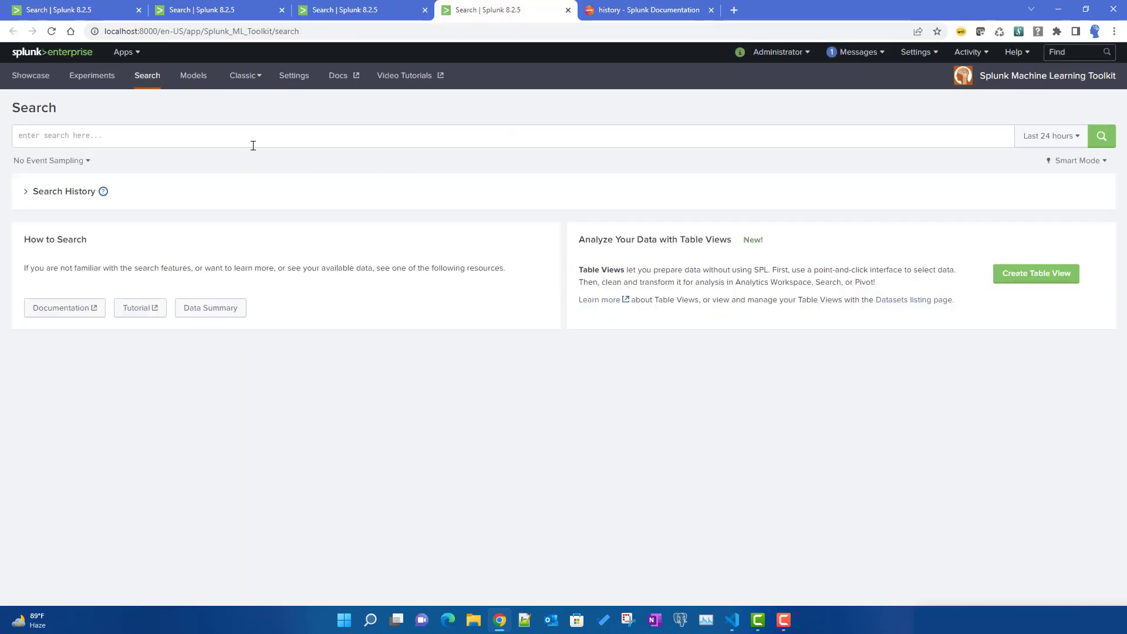
Step: Run the search "| makeresults | eval test="sid"" in the Machine Learning Toolkit, adapting the suggested past makeresults search
{"action": "left_click", "coordinate": [239, 136]}
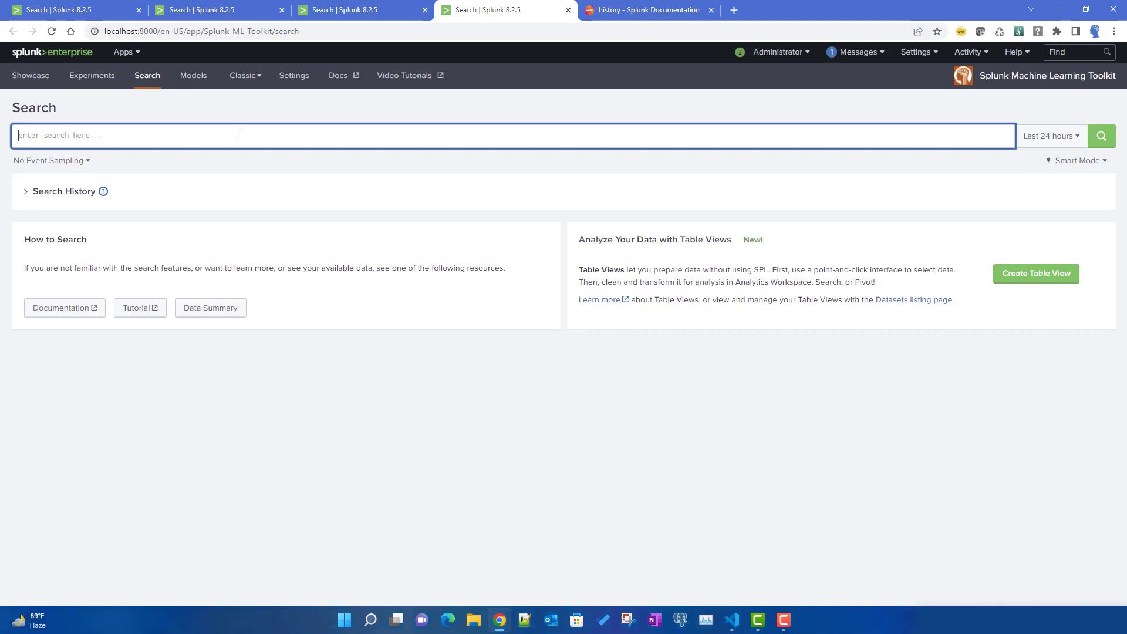
{"action": "type", "text": "| "}
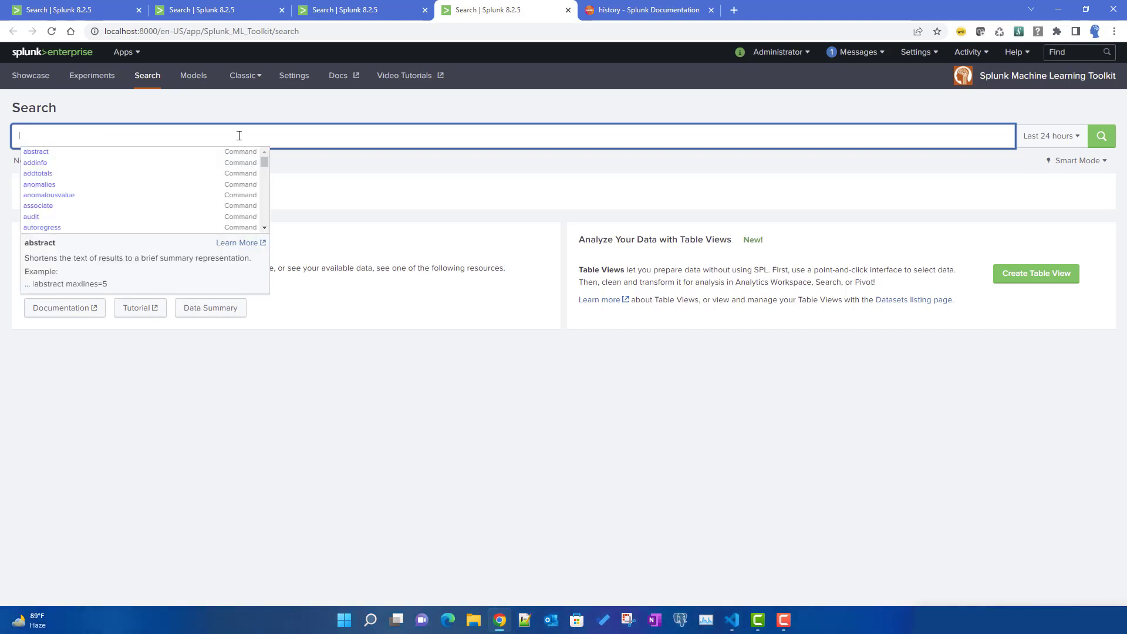
{"action": "type", "text": "maker"}
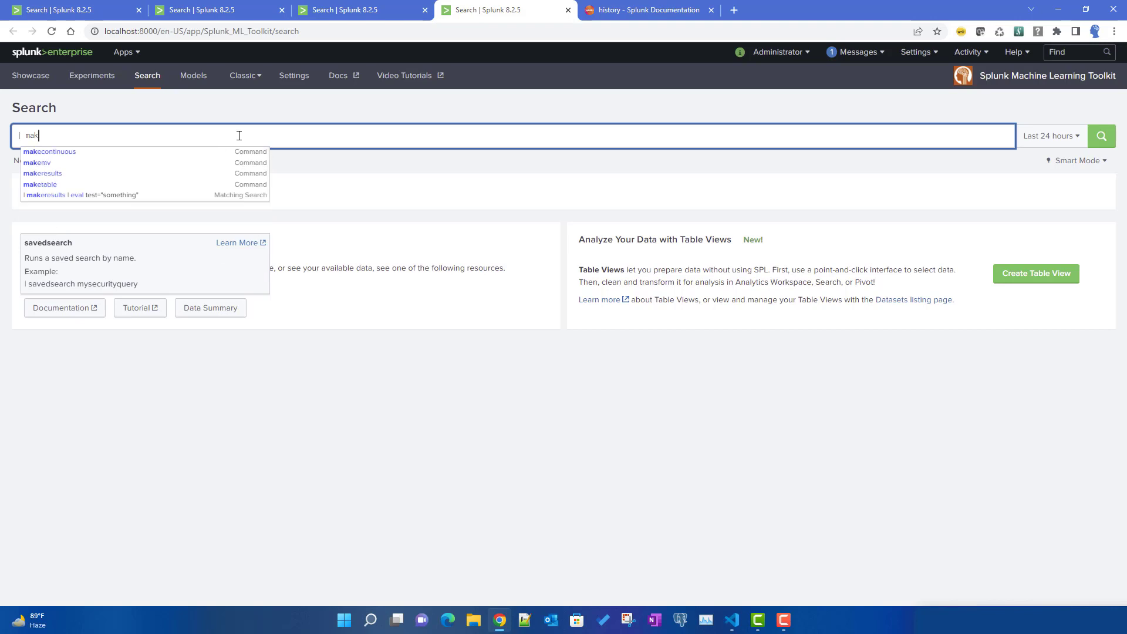
{"action": "key", "text": "Down"}
{"action": "key", "text": "Down"}
{"action": "key", "text": "Return"}
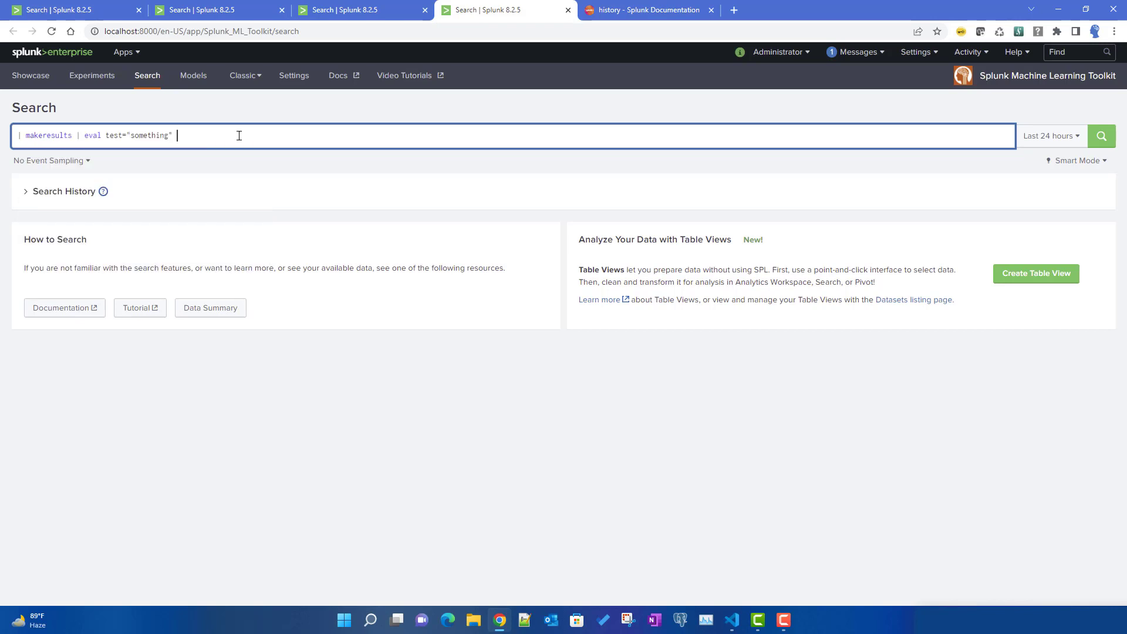
{"action": "double_click", "coordinate": [143, 136]}
{"action": "type", "text": "s"}
{"action": "left_click", "coordinate": [1098, 144]}
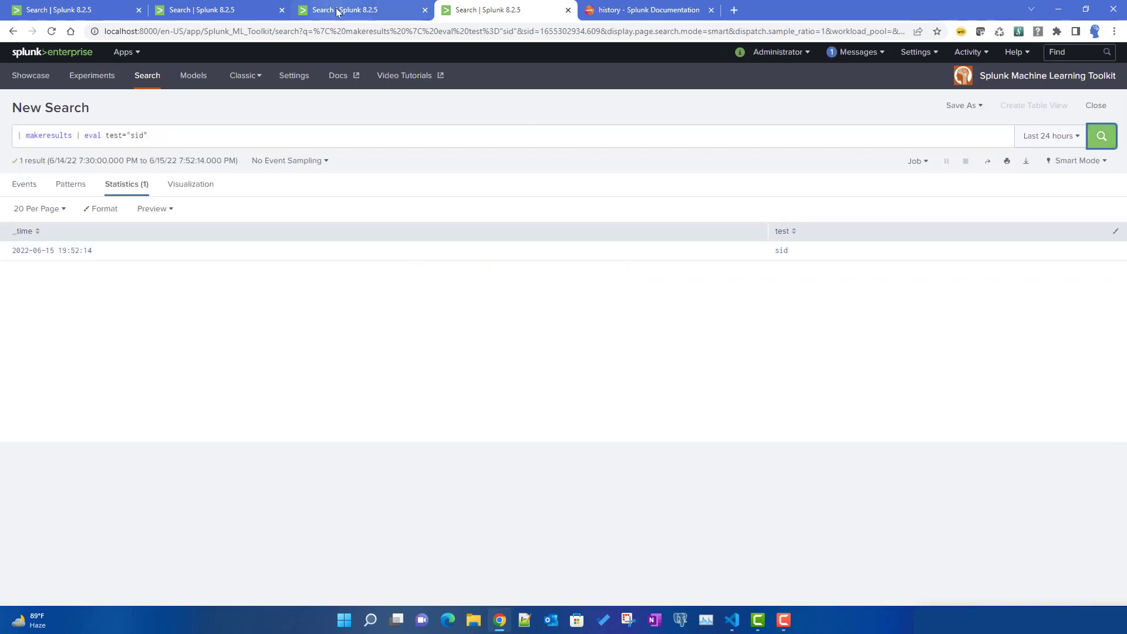
Step: Rerun the Machine Learning Toolkit's history search for the last 15 minutes and highlight the makeresults entry with test="sid"
{"action": "left_click", "coordinate": [340, 11]}
{"action": "left_click", "coordinate": [1075, 145]}
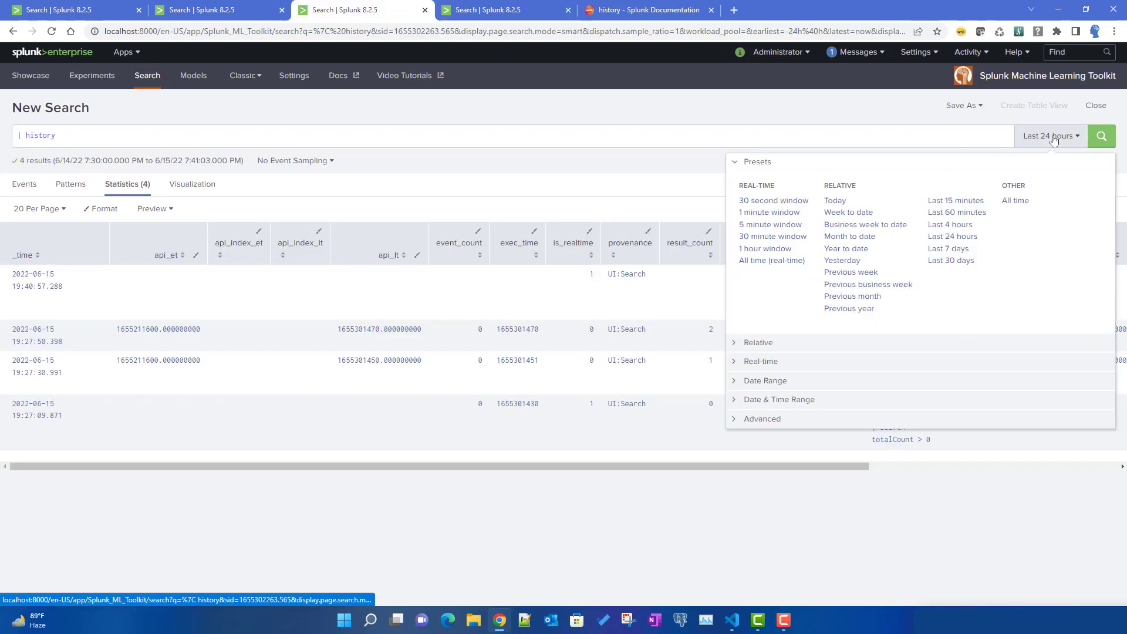
{"action": "left_click", "coordinate": [948, 202]}
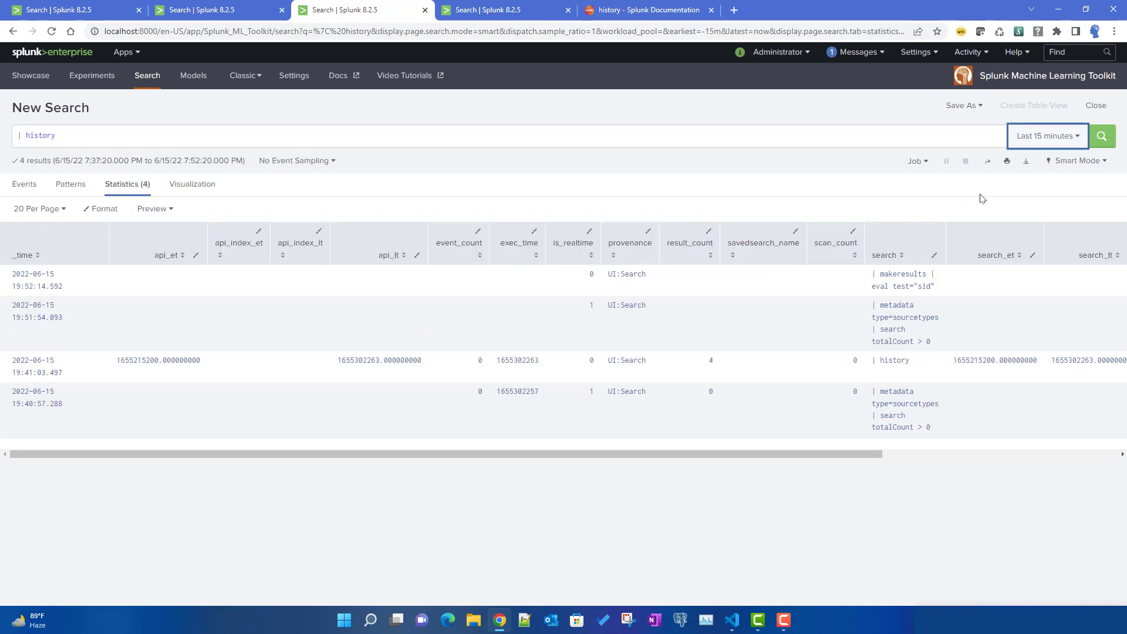
{"action": "left_click_drag", "start_coordinate": [873, 281], "coordinate": [940, 290]}
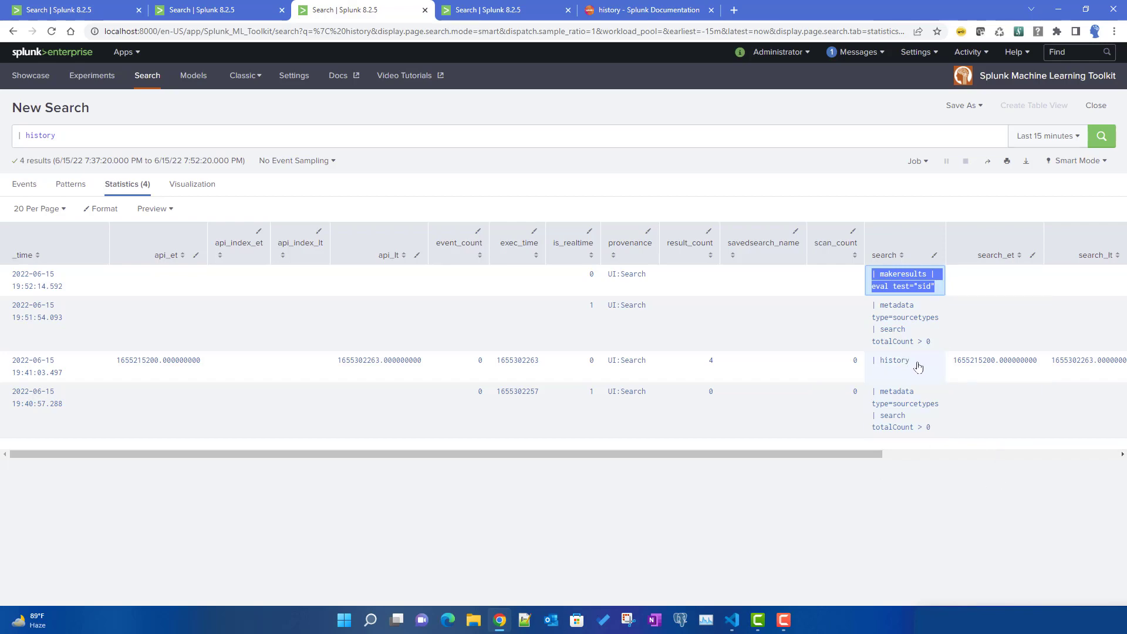
Step: Rerun "| history" in the original Search & Reporting tab and look through the listed searches
{"action": "left_click", "coordinate": [199, 17]}
{"action": "left_click", "coordinate": [75, 18]}
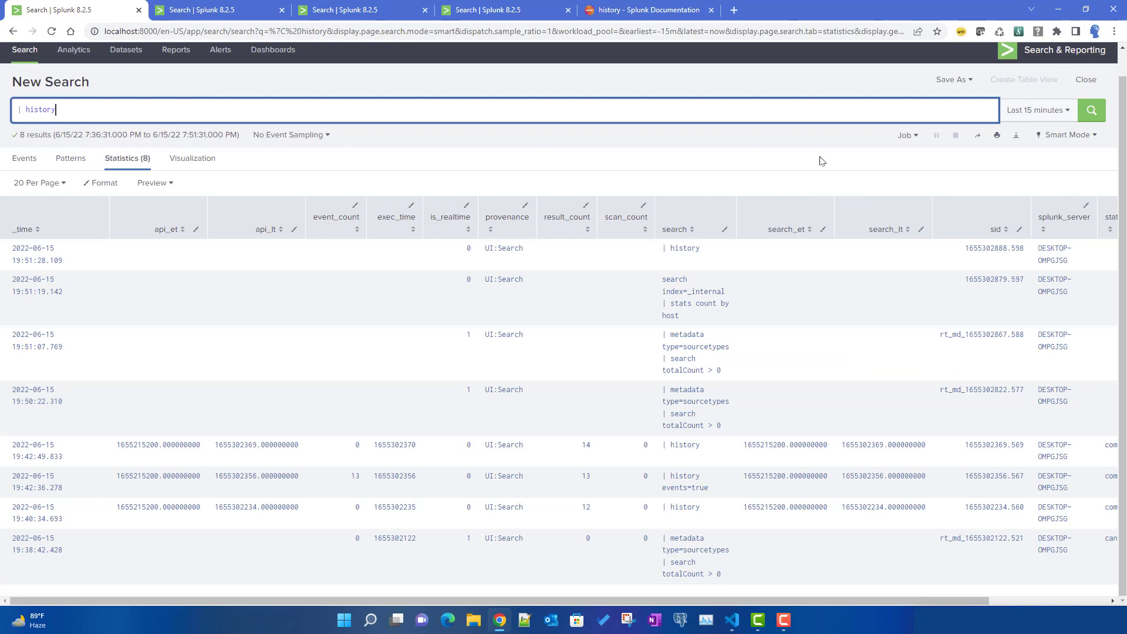
{"action": "left_click", "coordinate": [1091, 112]}
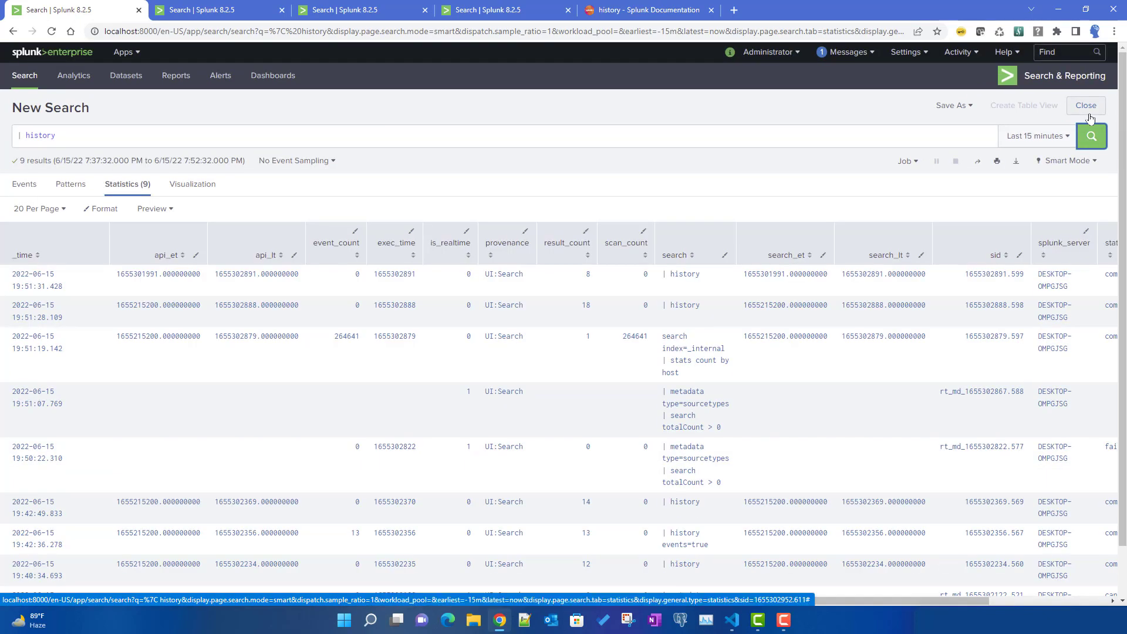
{"action": "scroll", "coordinate": [704, 356], "scroll_direction": "down", "scroll_amount": 1}
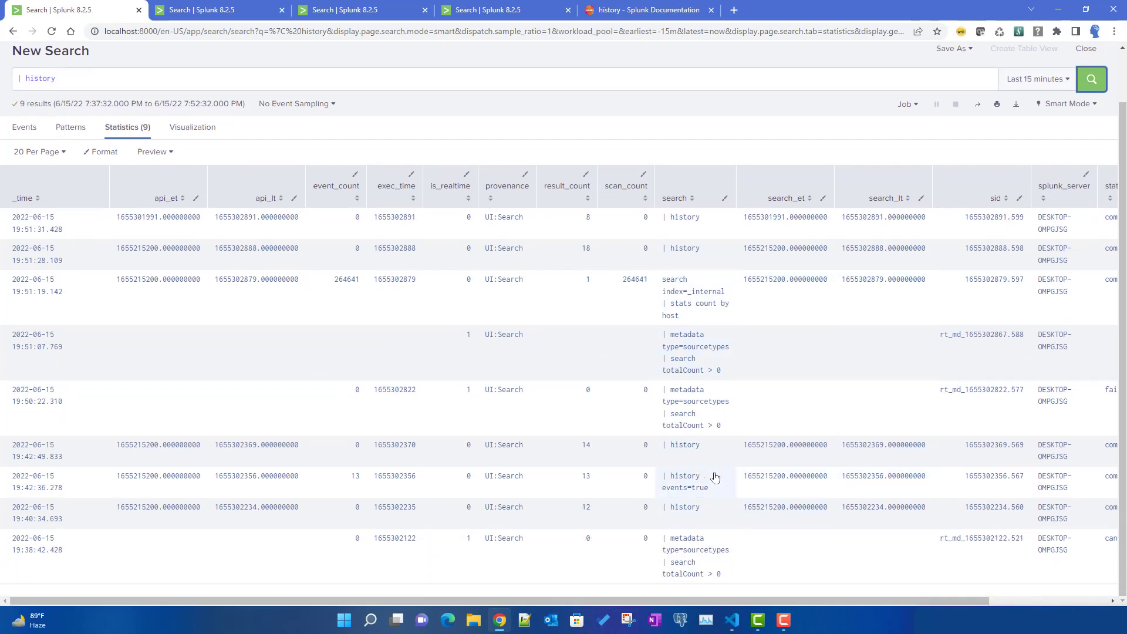
{"action": "scroll", "coordinate": [533, 352], "scroll_direction": "up", "scroll_amount": 1}
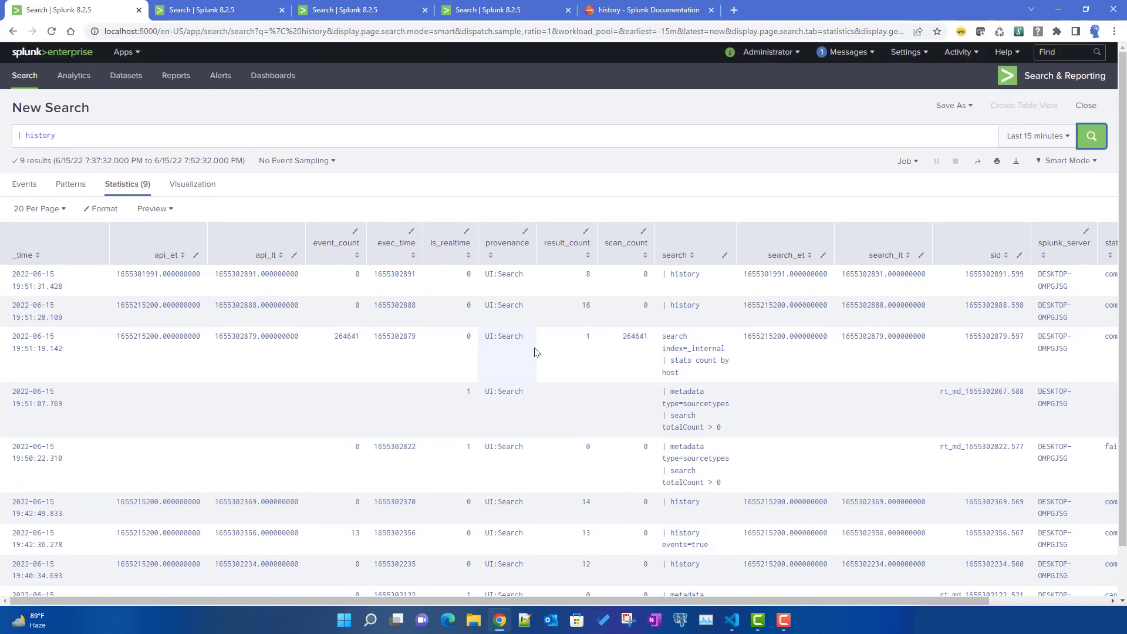